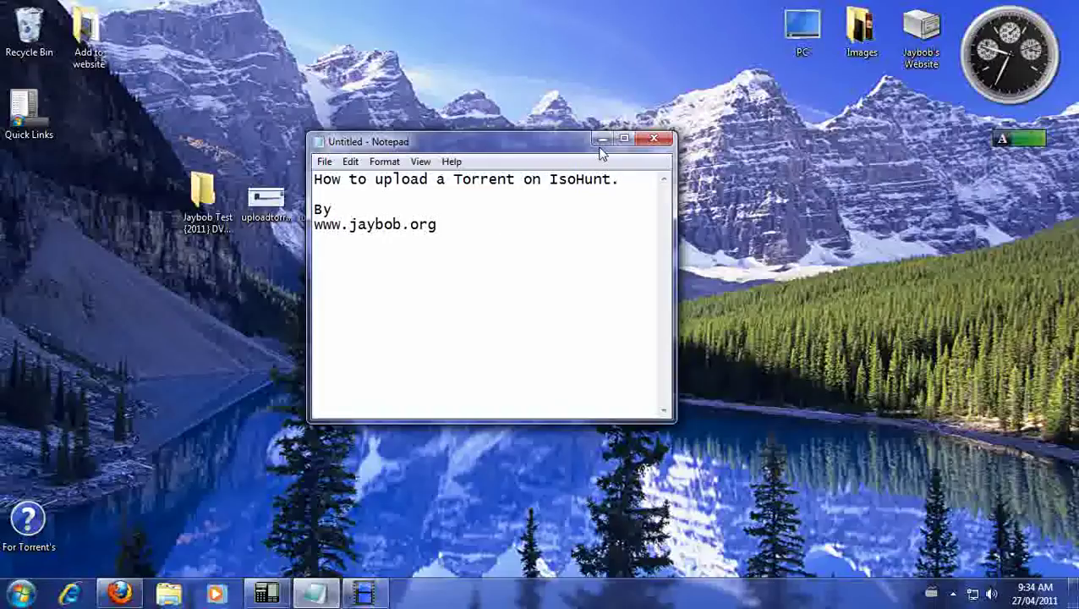
Step: Minimize the Notepad title note to reveal the desktop with the release folder
left_click(601, 140)
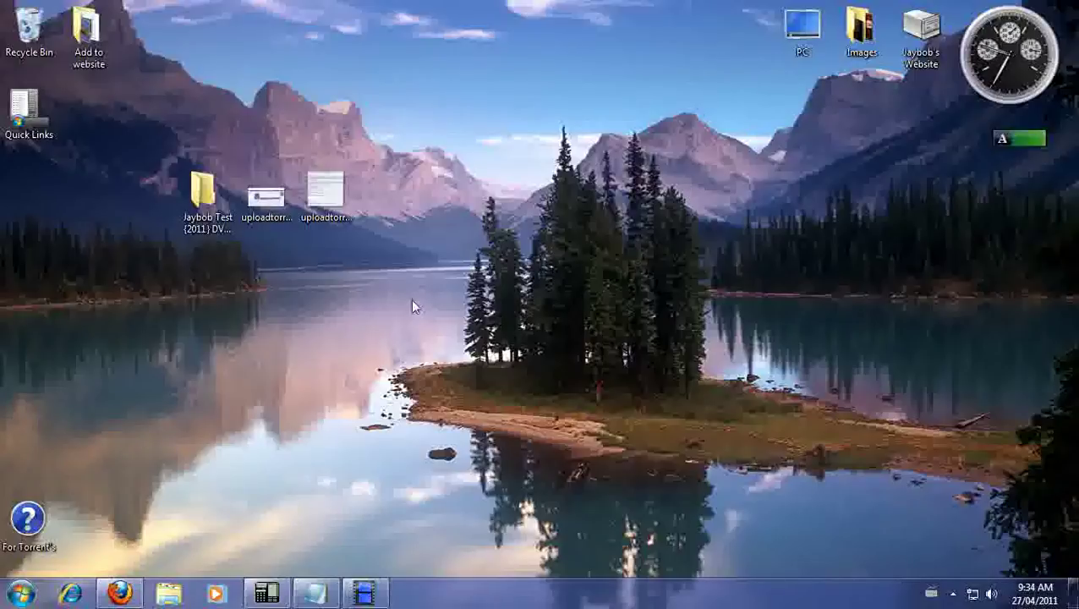
Step: Bring Firefox back and open isoHunt's 'Post new release' form from the Releases menu
left_click(136, 593)
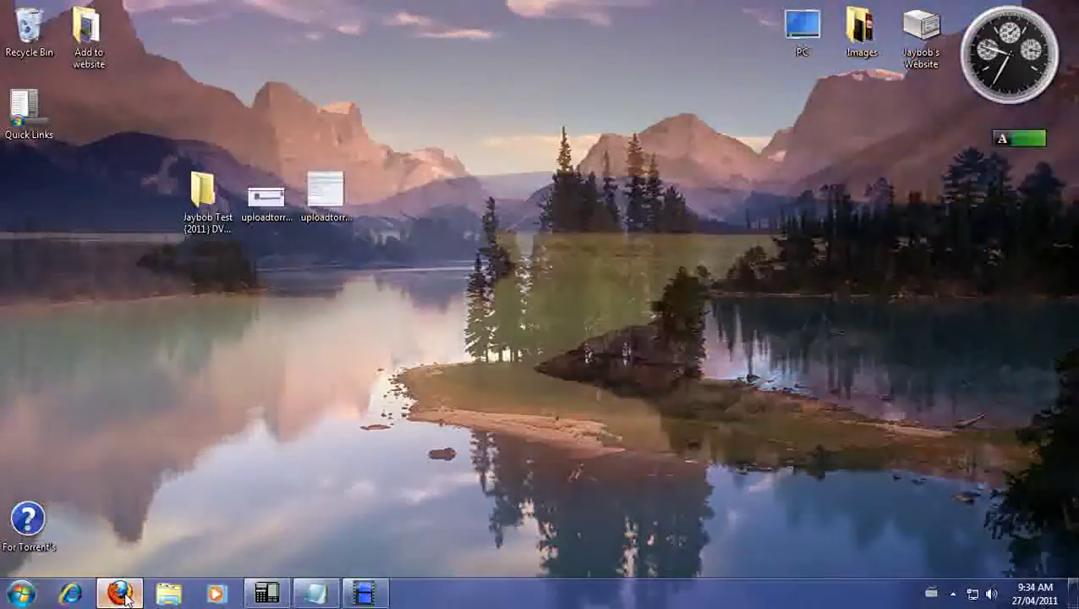
mouse_move(978, 184)
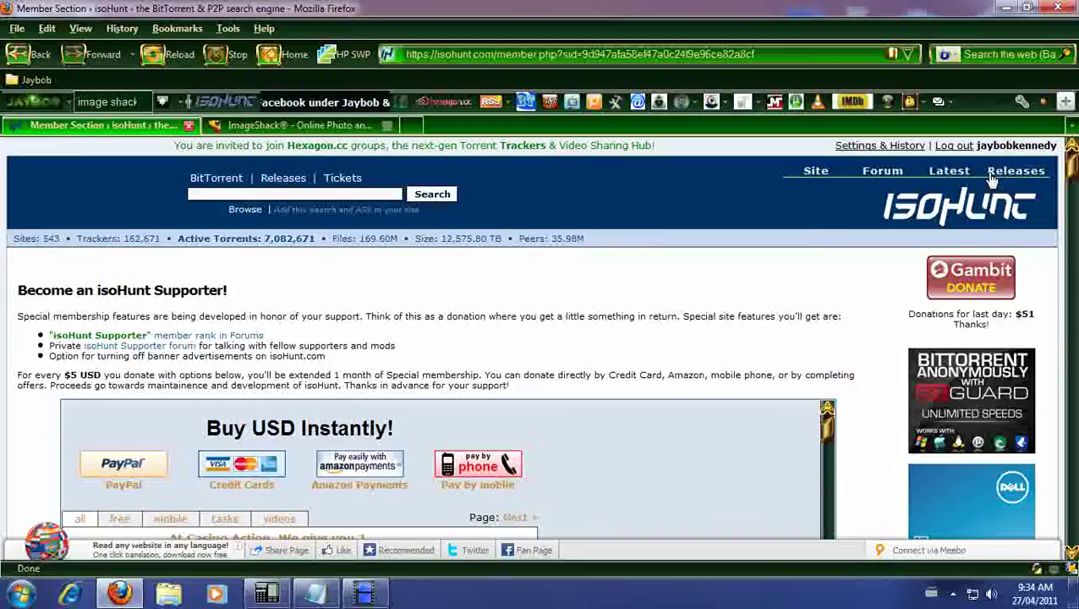
left_click(1010, 332)
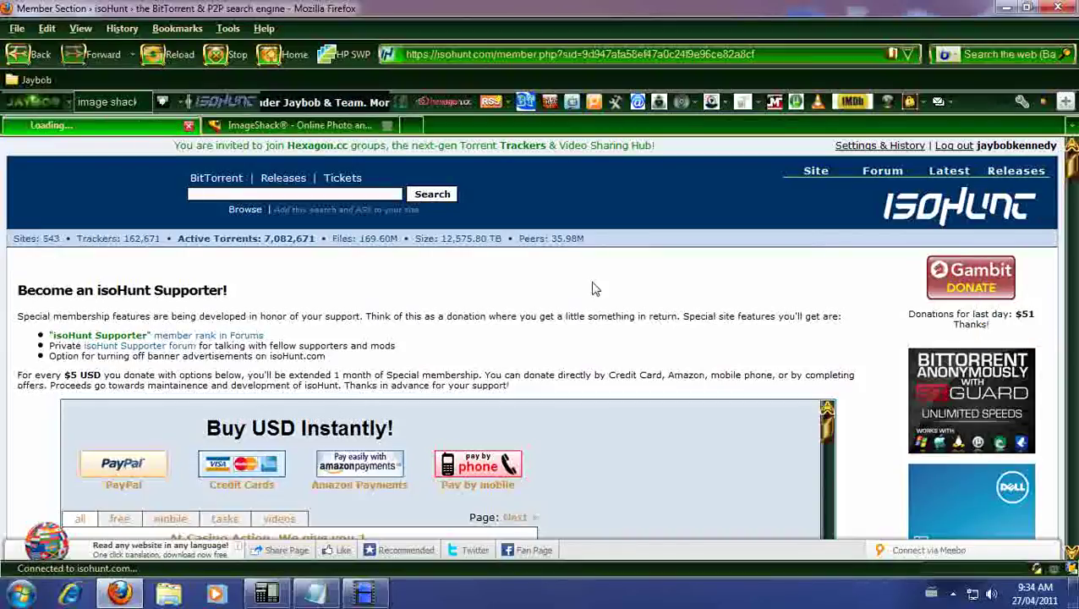
scroll(474, 321, "down", 3)
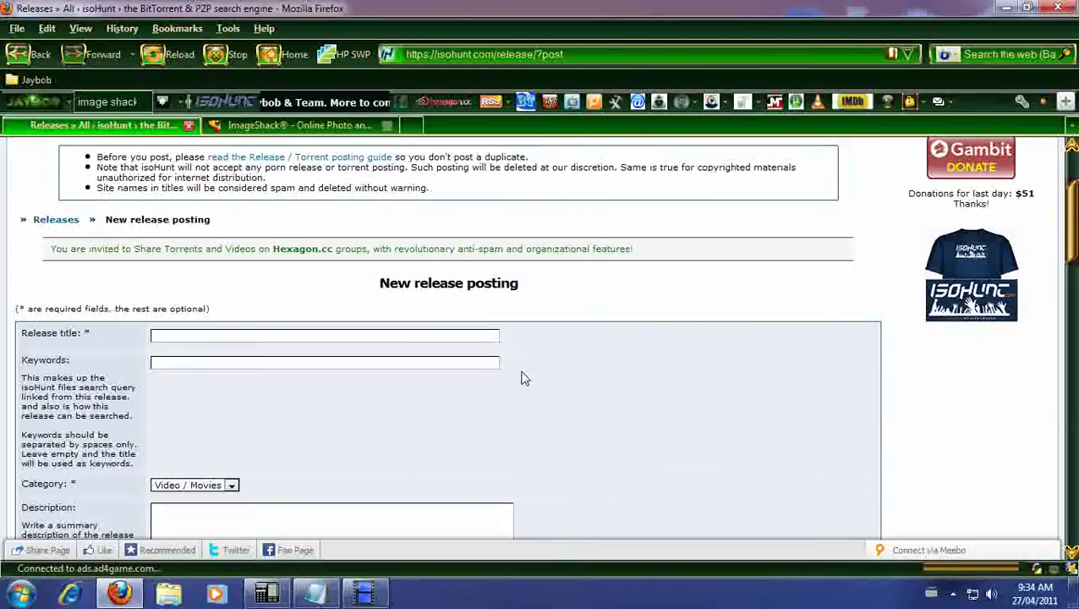
scroll(518, 373, "down", 3)
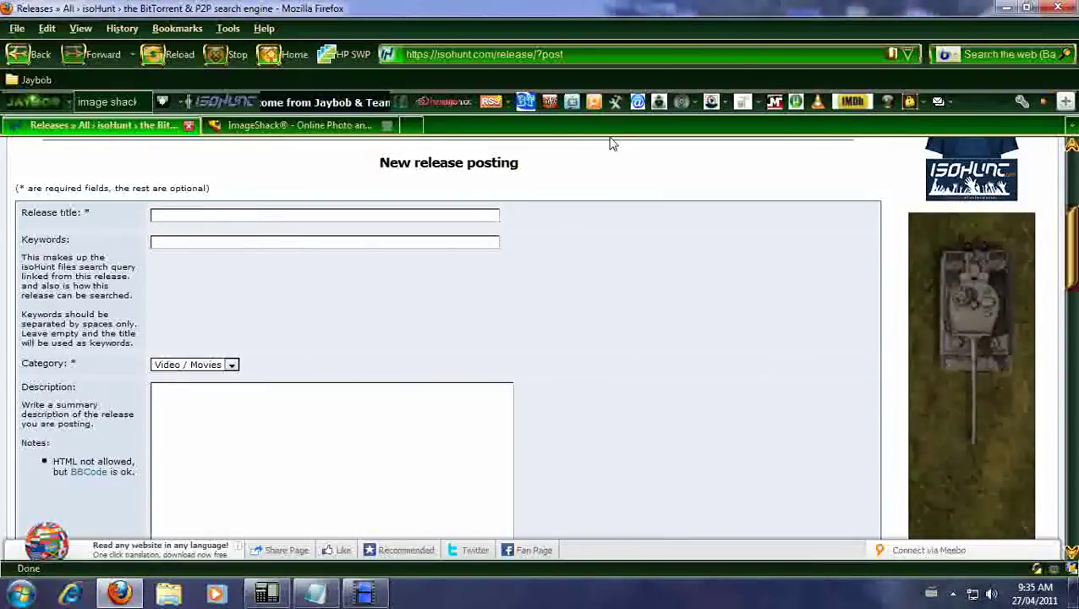
Step: Copy the release folder's name 'Jaybob Test {2011} DVDRIP. Jaybob' from the desktop
key("super+d")
right_click(231, 226)
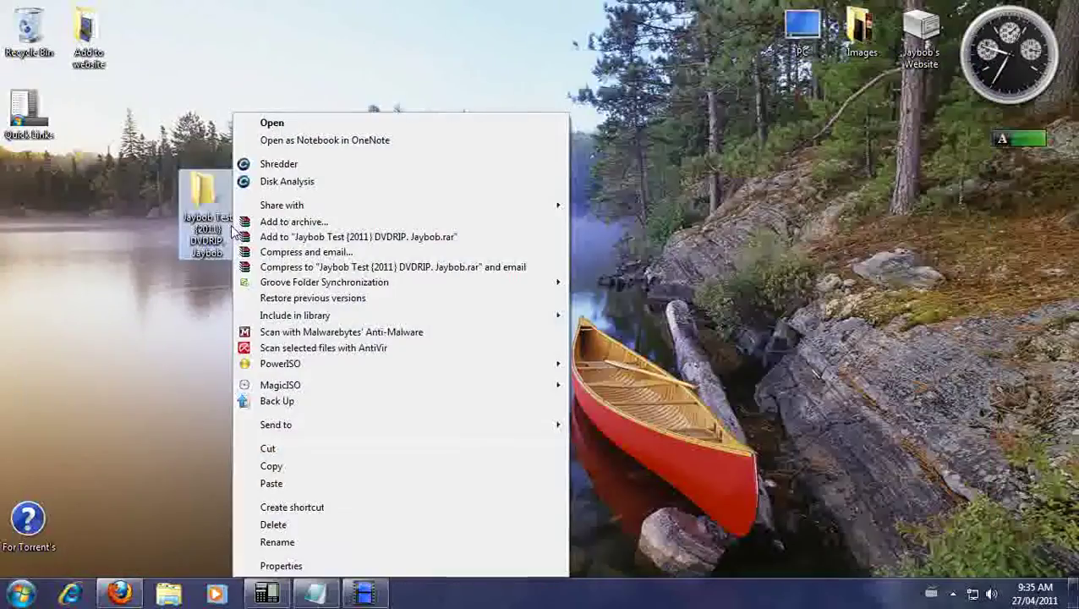
left_click(278, 542)
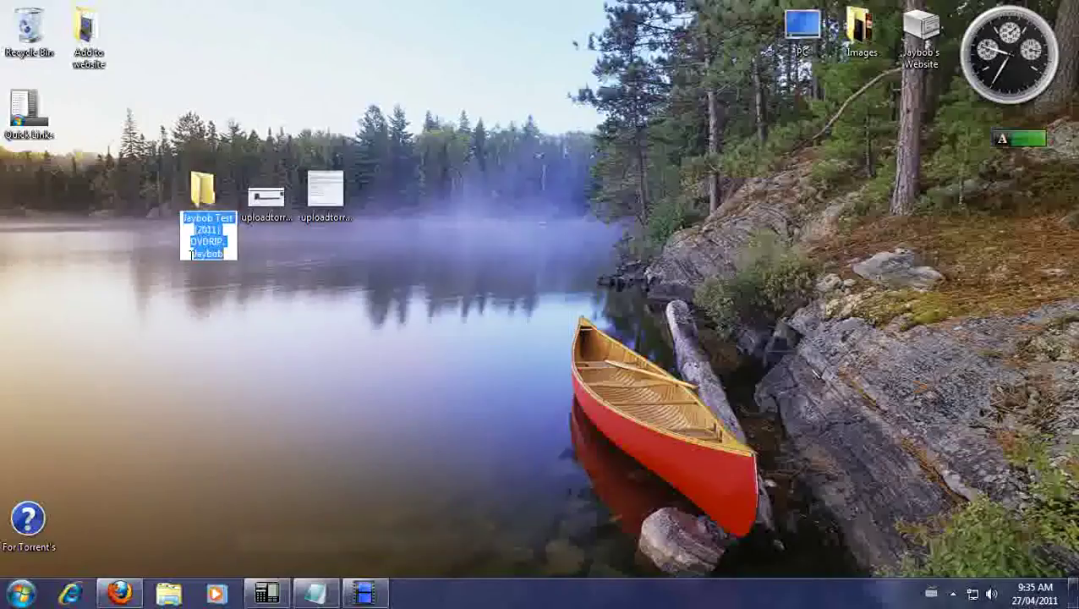
right_click(191, 225)
left_click(262, 289)
Step: Paste the folder name into both the Release title and Keywords fields
left_click(121, 592)
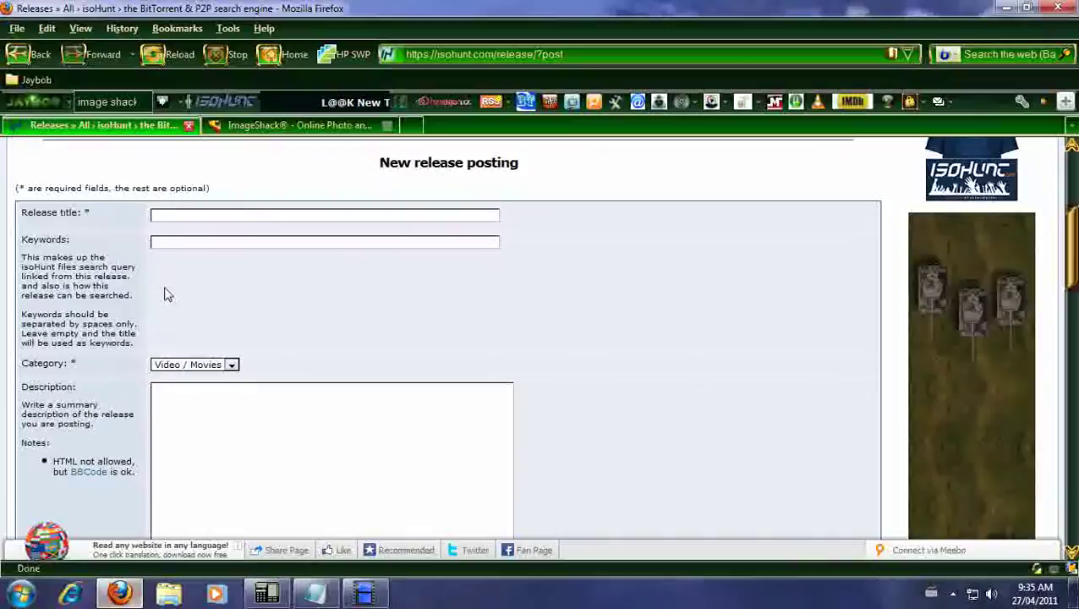
right_click(166, 216)
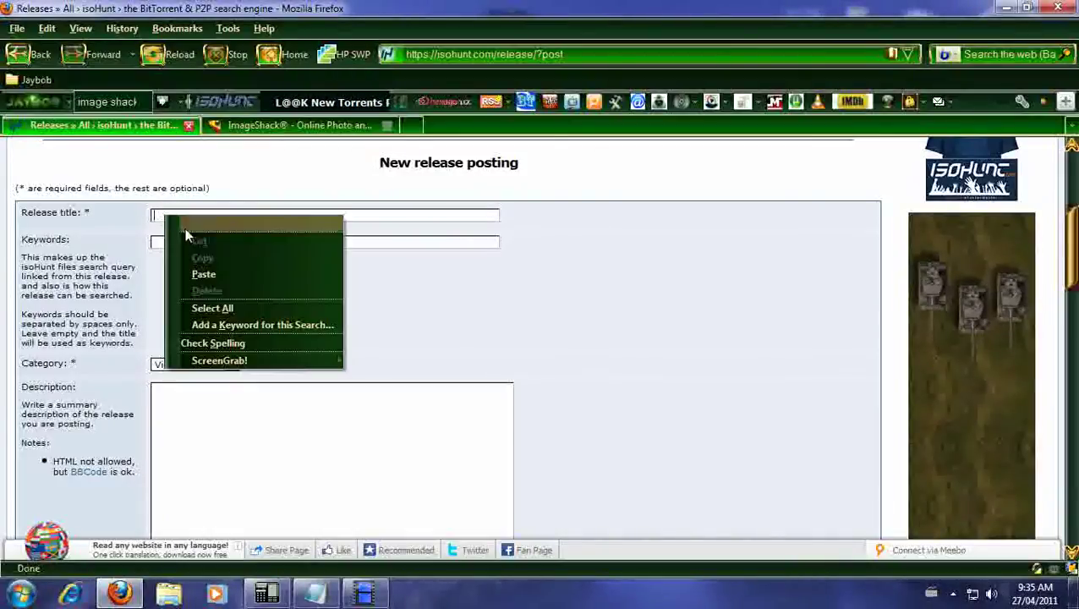
left_click(207, 274)
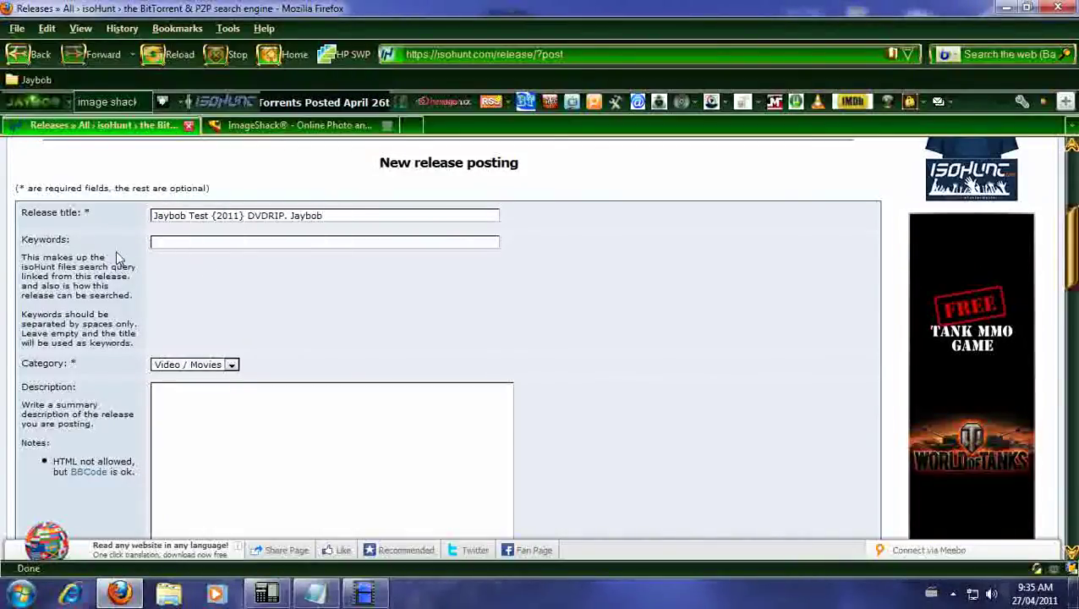
right_click(190, 245)
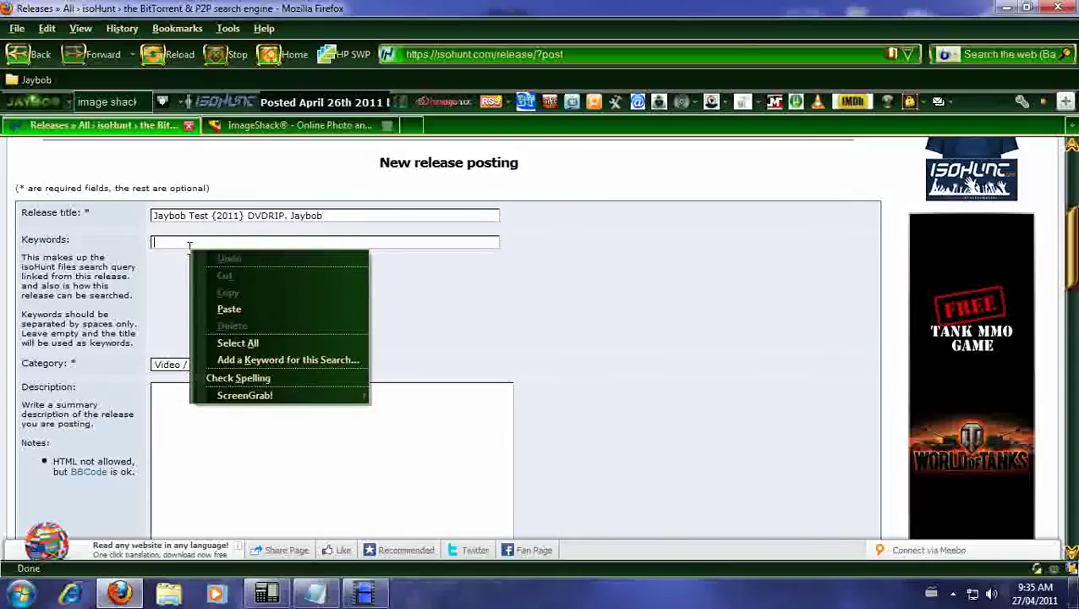
left_click(217, 308)
scroll(273, 308, "down", 2)
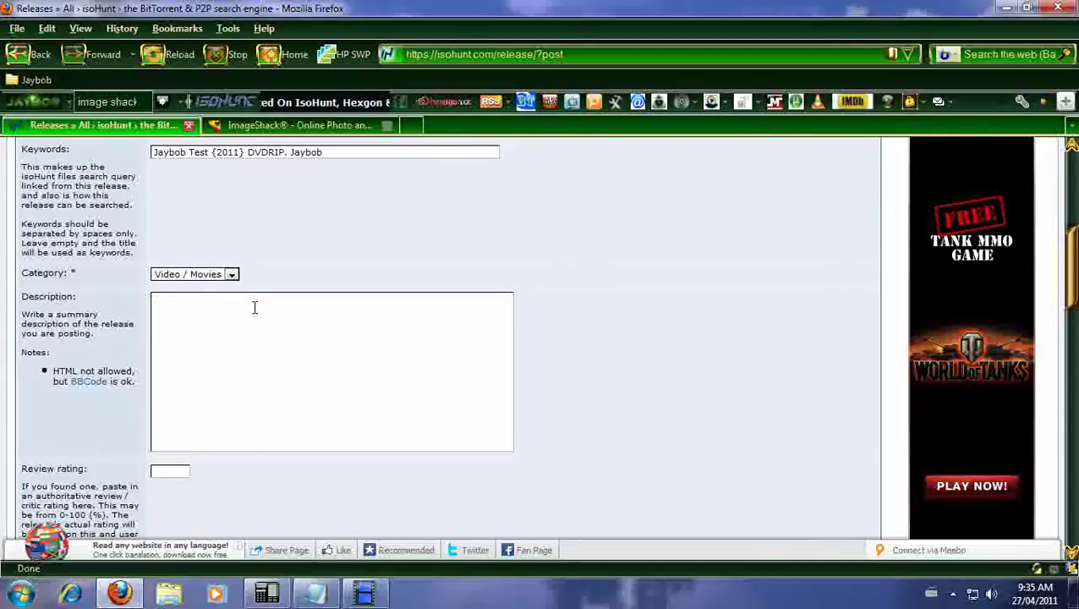
Step: Type 'jaybob test' as the release description
type("jaybo")
key("BackSpace")
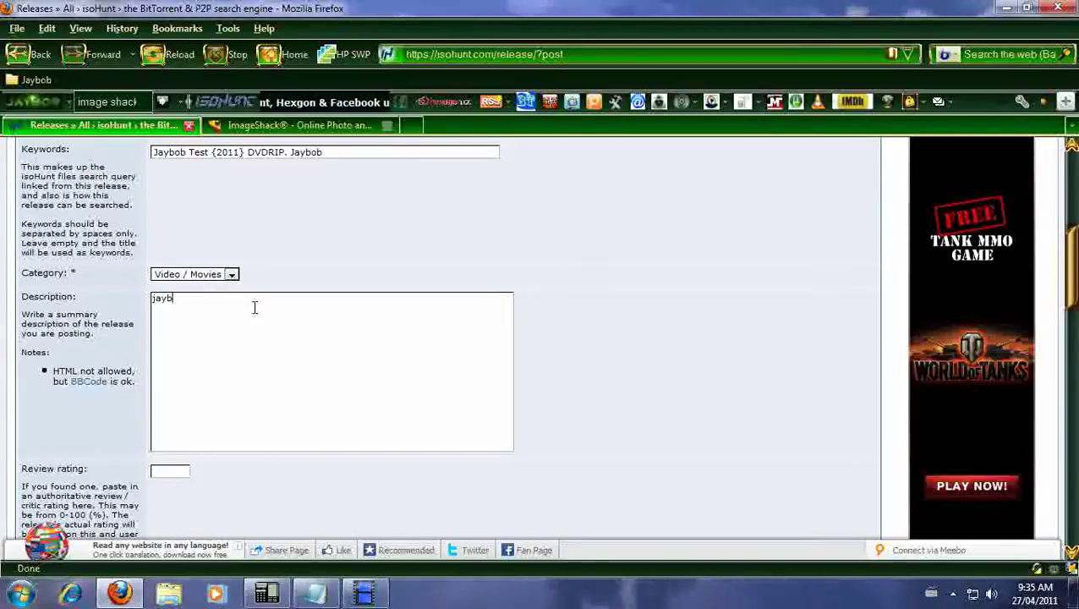
type("b test")
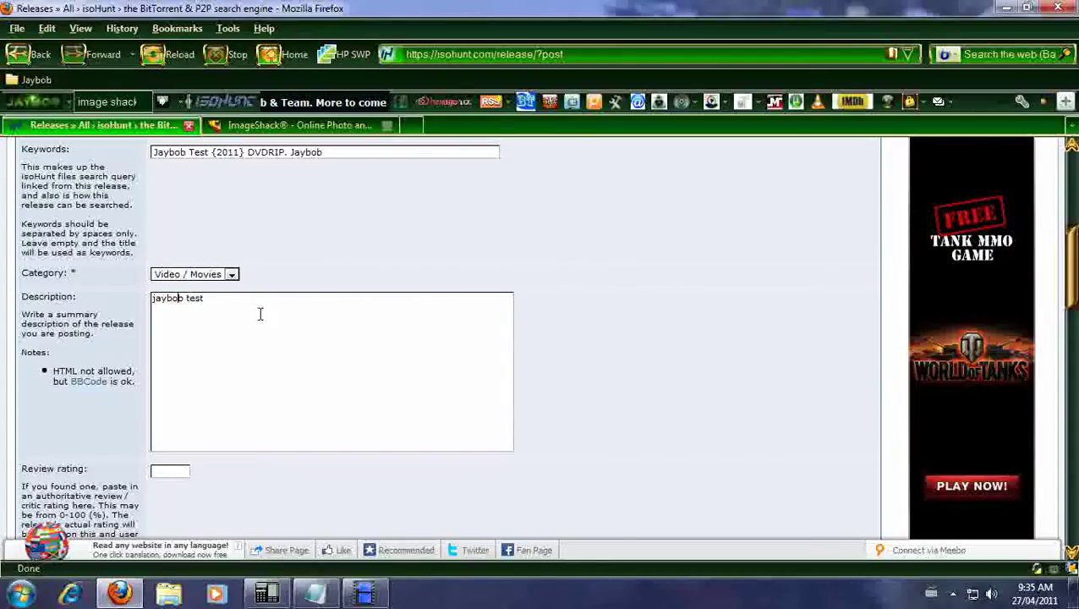
Step: Enter 100 in Review rating, then delete it so the rating stays empty
scroll(239, 363, "down", 3)
left_click(169, 320)
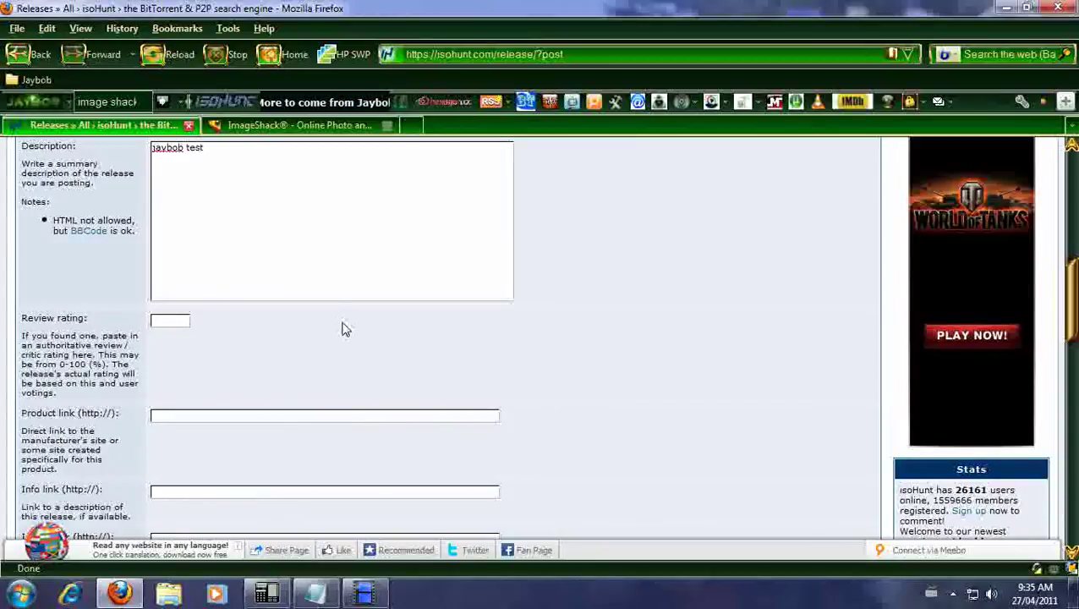
type("100")
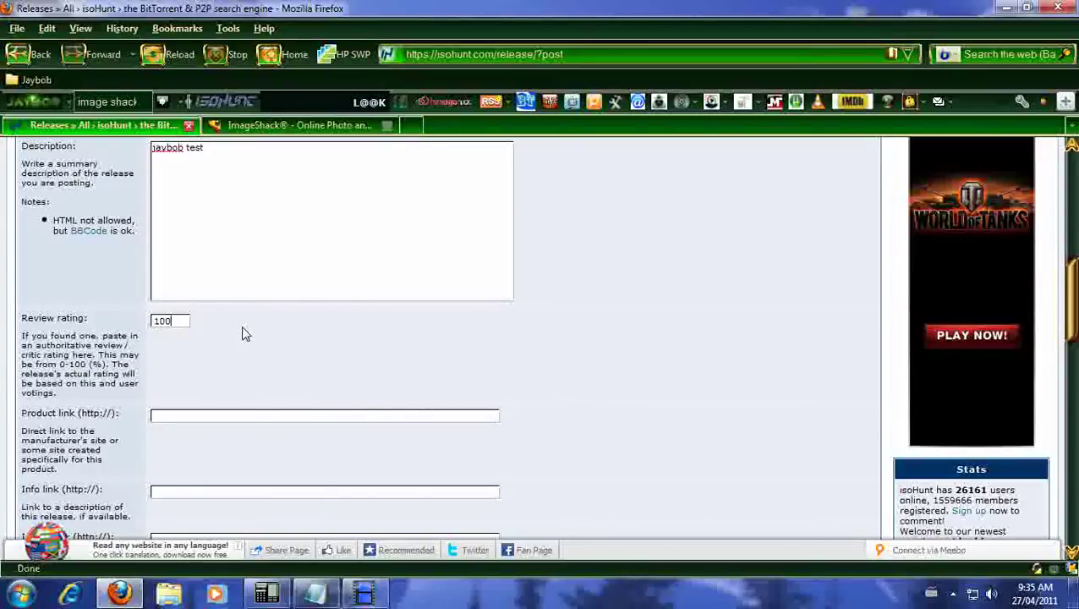
left_click_drag(186, 321, 76, 332)
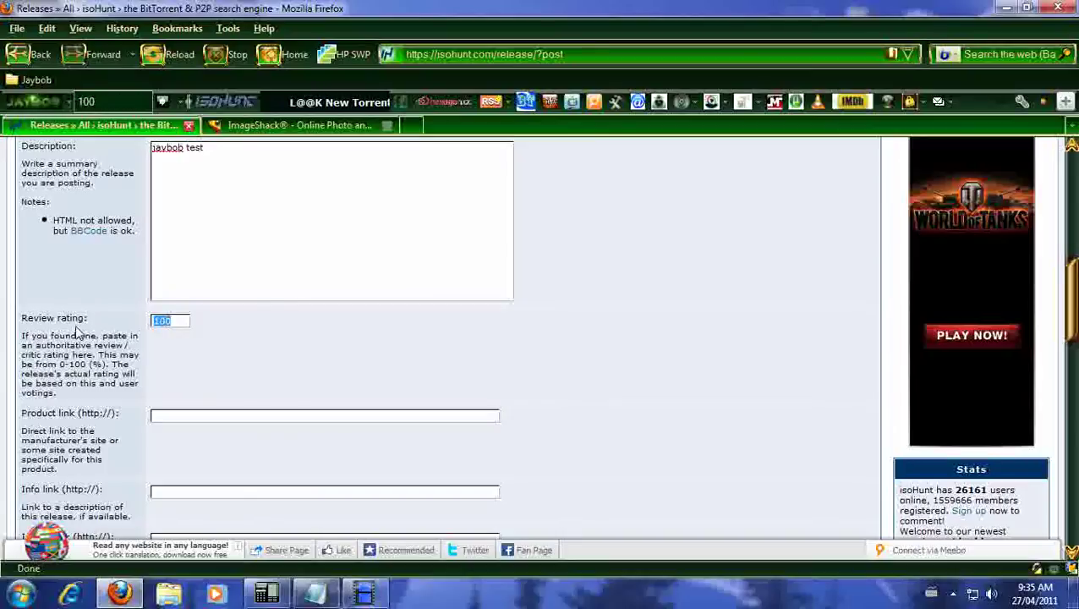
key("BackSpace")
scroll(224, 344, "down", 3)
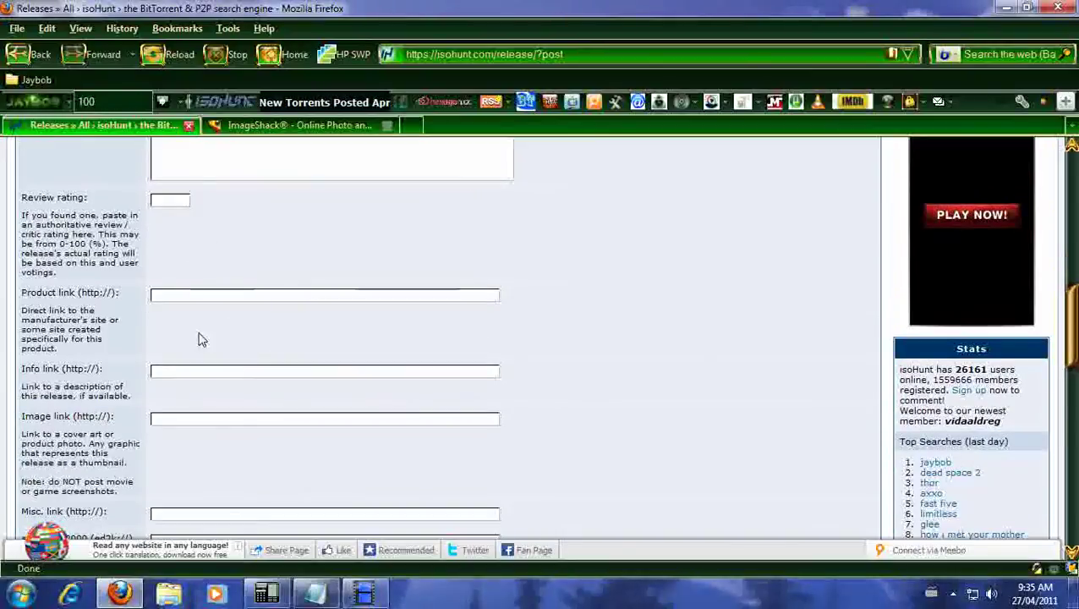
scroll(202, 339, "down", 2)
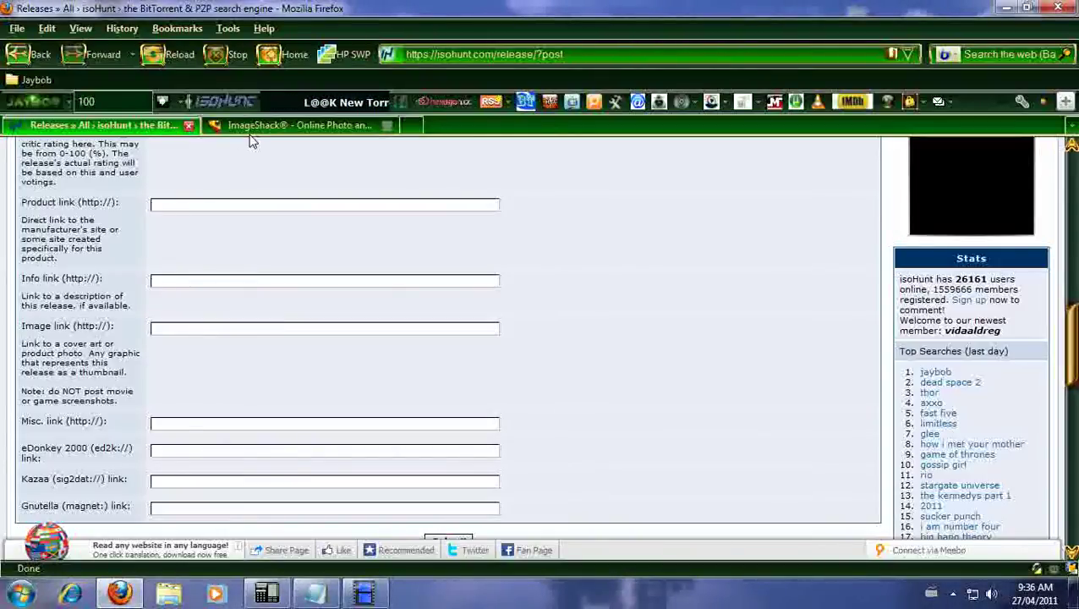
Step: Check the ImageShack tab, return to the isoHunt form, then minimize Firefox
left_click(279, 126)
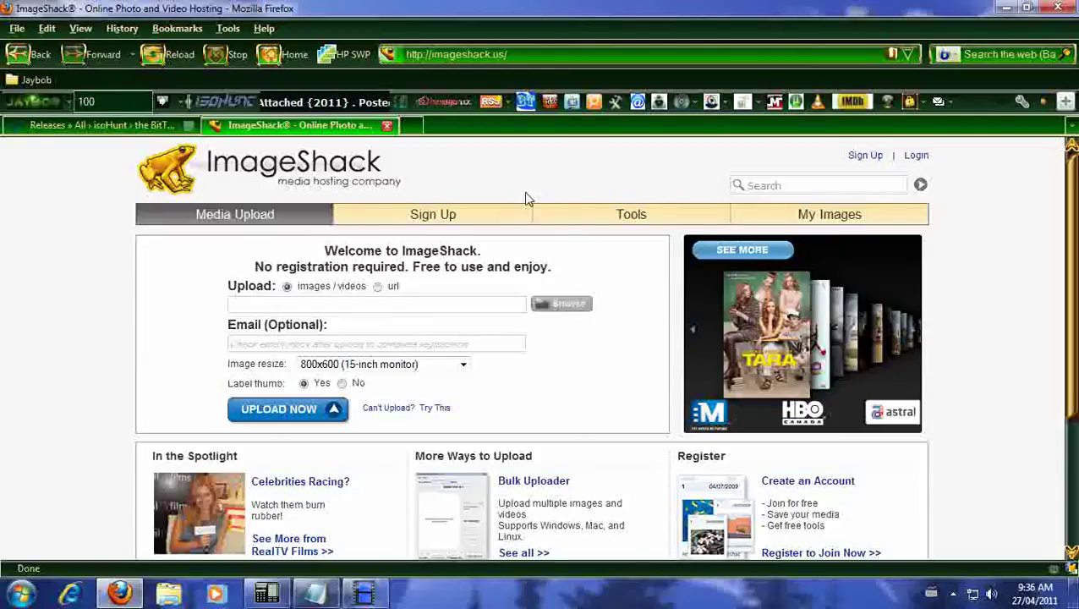
left_click(100, 126)
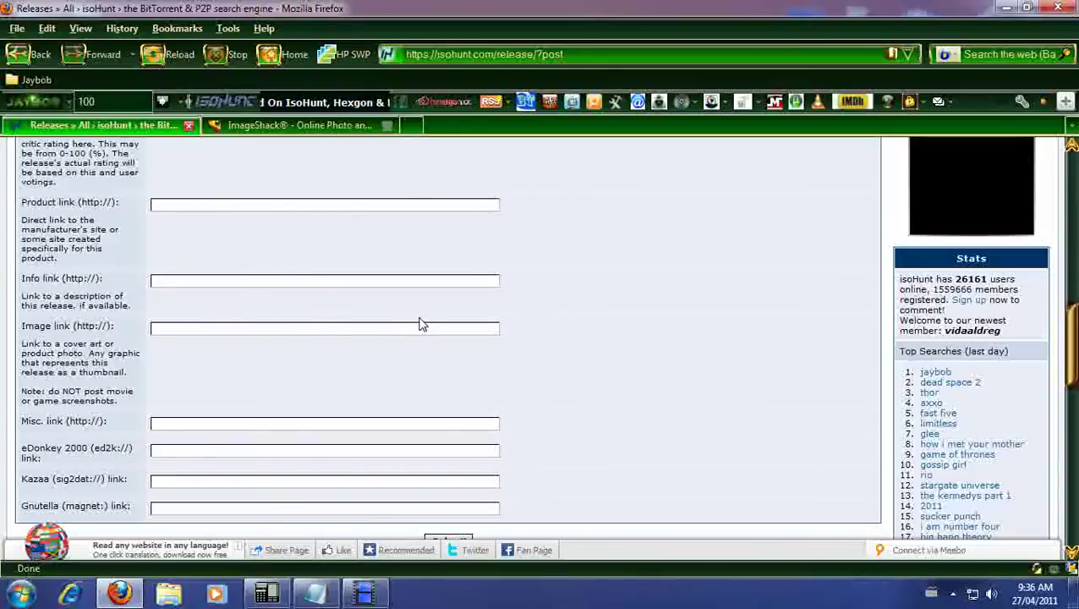
scroll(462, 364, "down", 3)
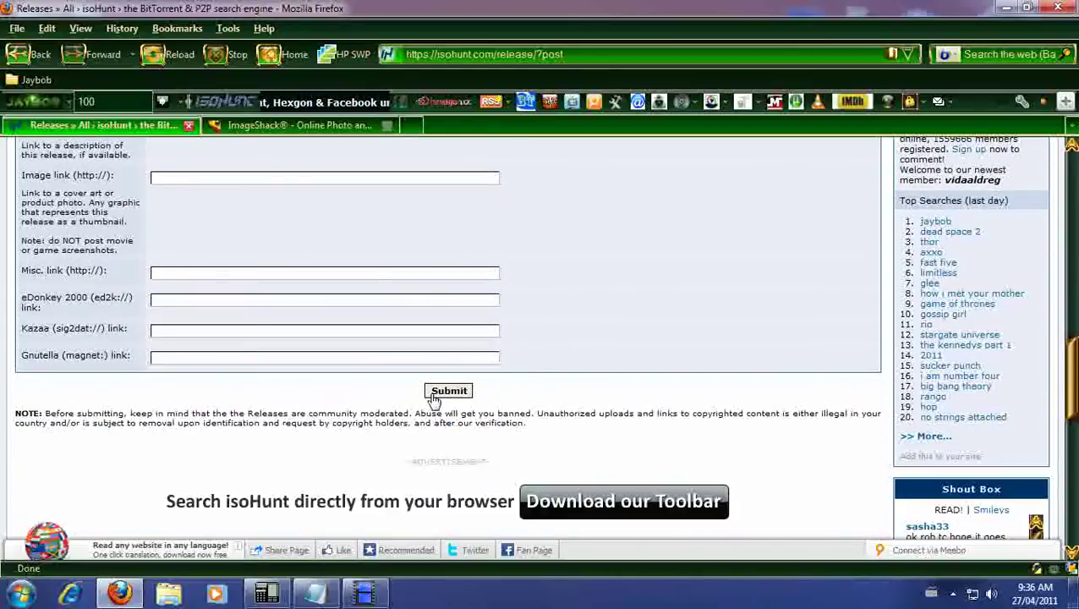
left_click(999, 8)
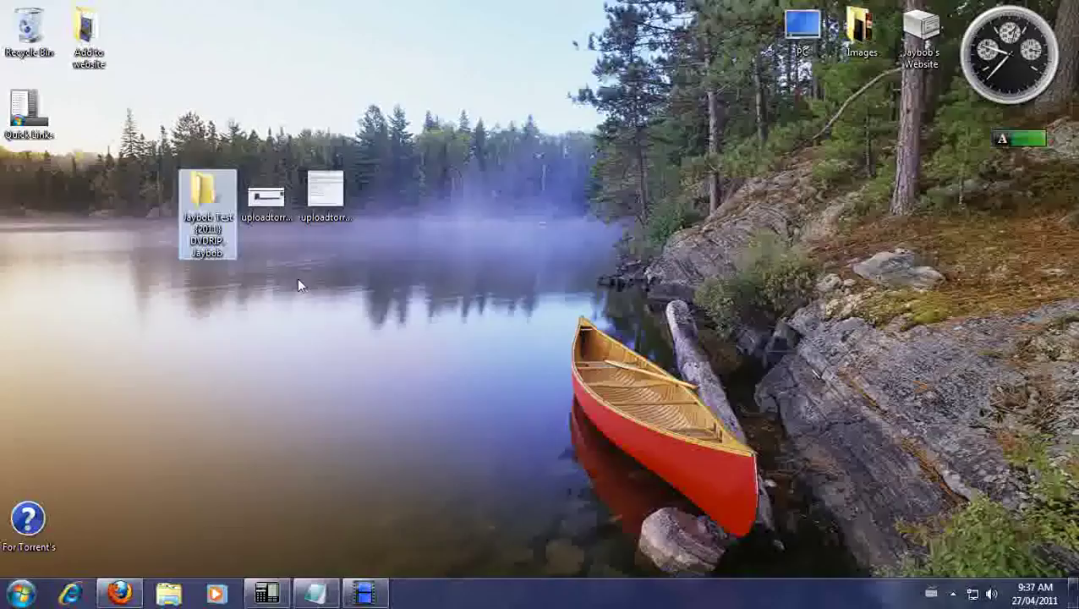
Step: Open uploadtorrentedited.png from the desktop in Windows Photo Viewer
double_click(265, 215)
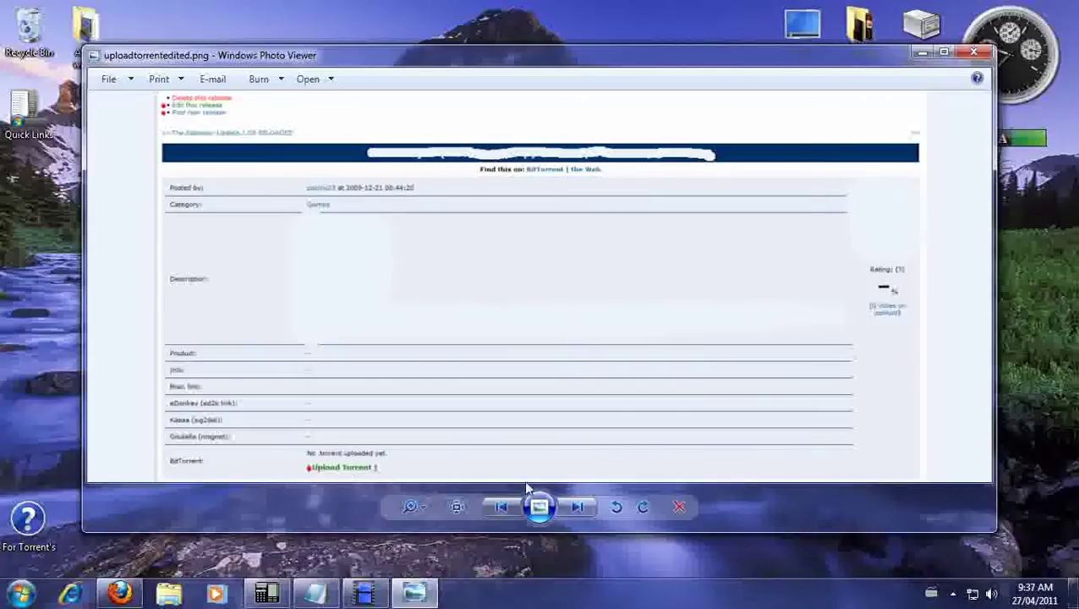
Step: Advance to uploadtorrentandfinish.png, the Upload Torrent form screenshot
left_click(577, 506)
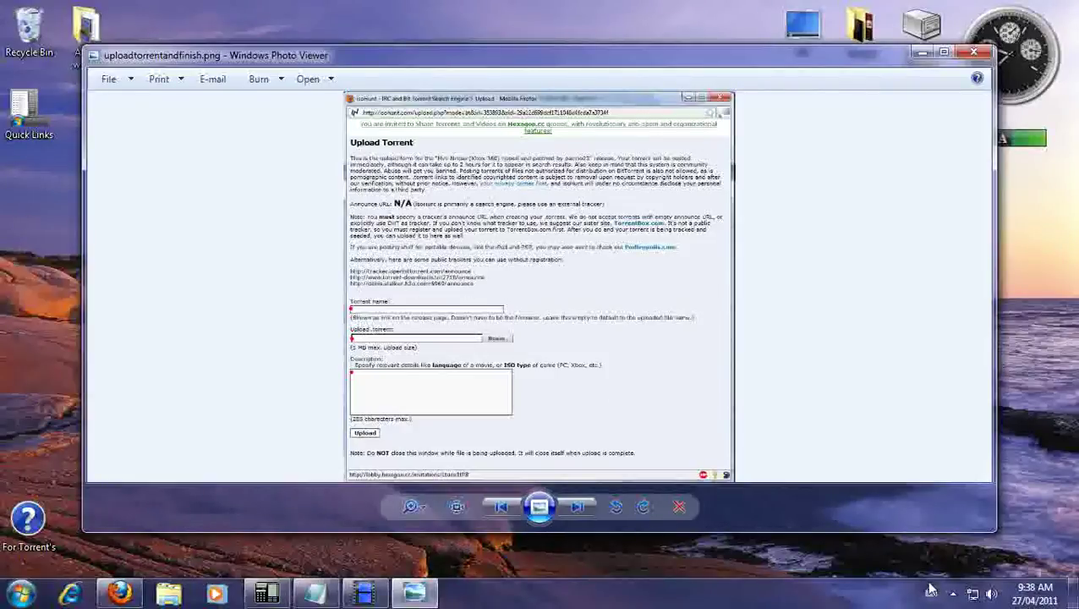
Step: Bring up µTorrent from the notification area, minimize the screenshot, and open µTorrent's File menu
left_click(952, 594)
left_click(913, 461)
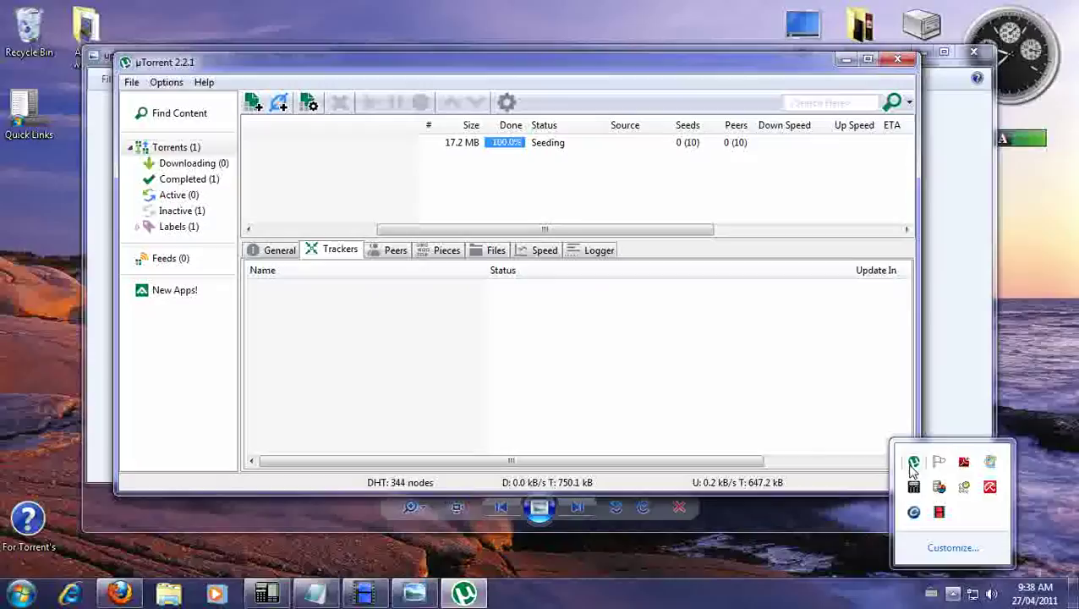
left_click(959, 408)
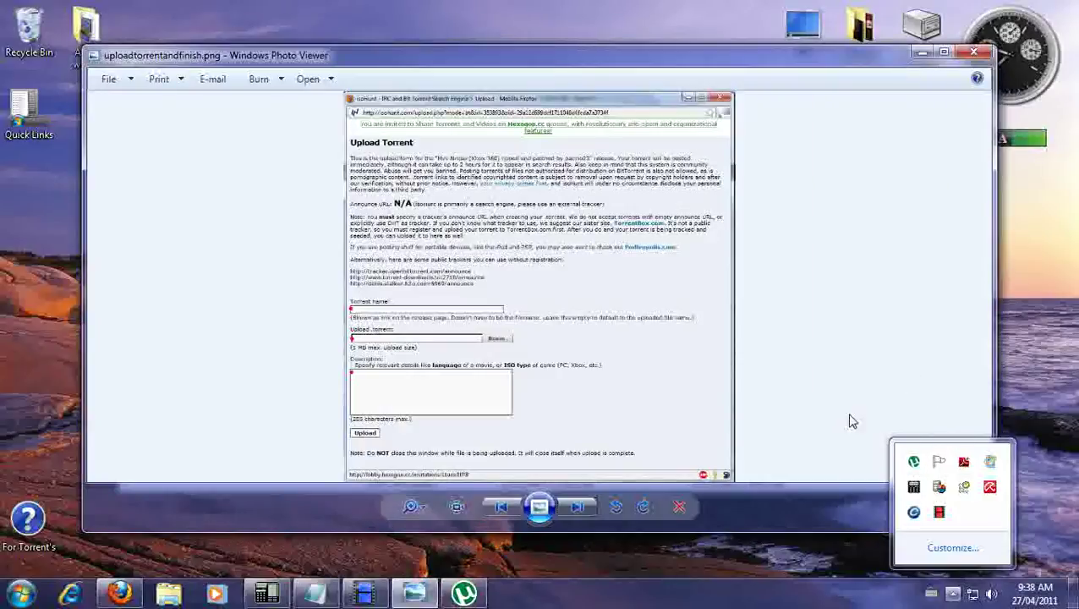
left_click(920, 54)
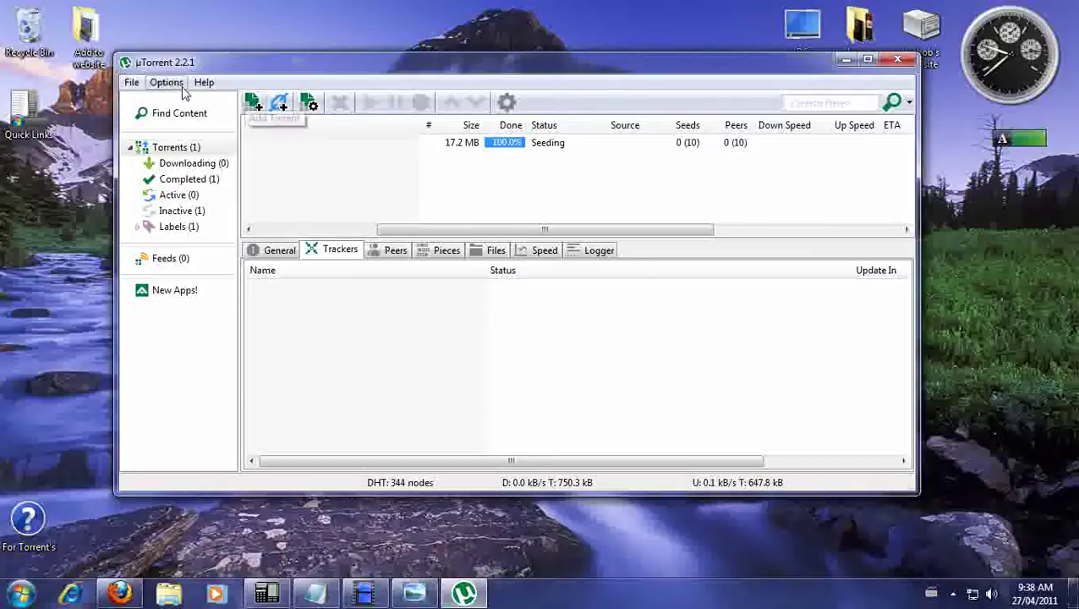
left_click(133, 84)
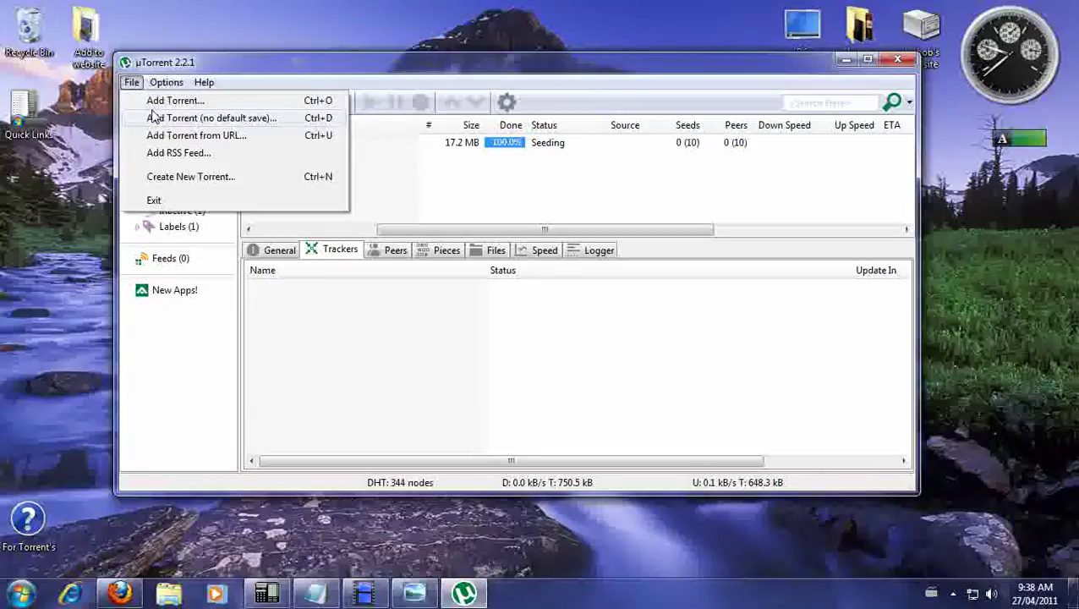
Step: Create a new torrent sourced from the desktop folder 'Jaybob Test {2011} DVDRIP. Jaybob'
left_click(186, 177)
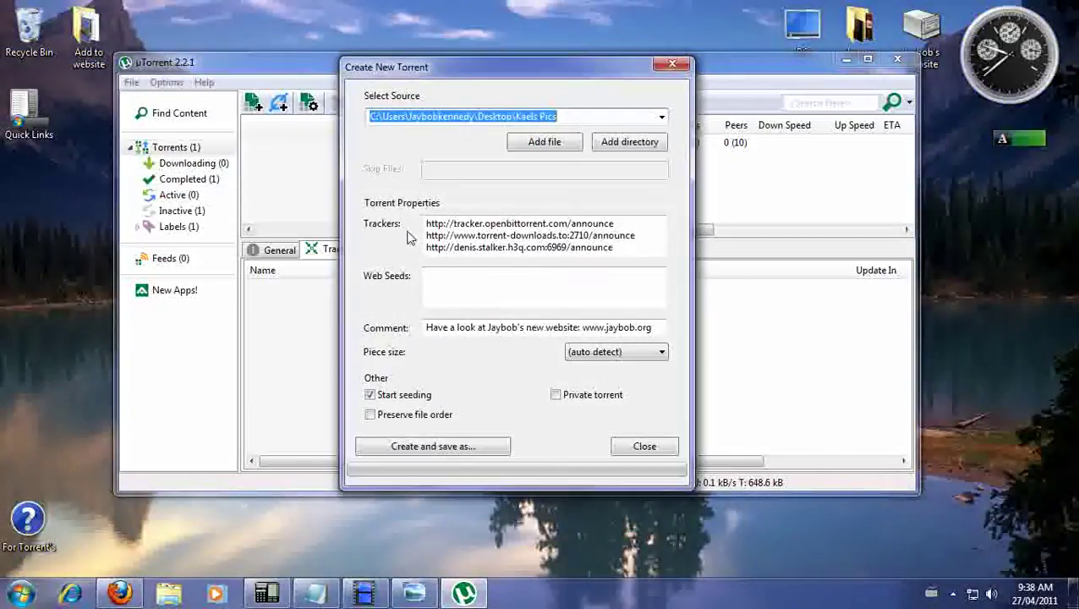
left_click(622, 150)
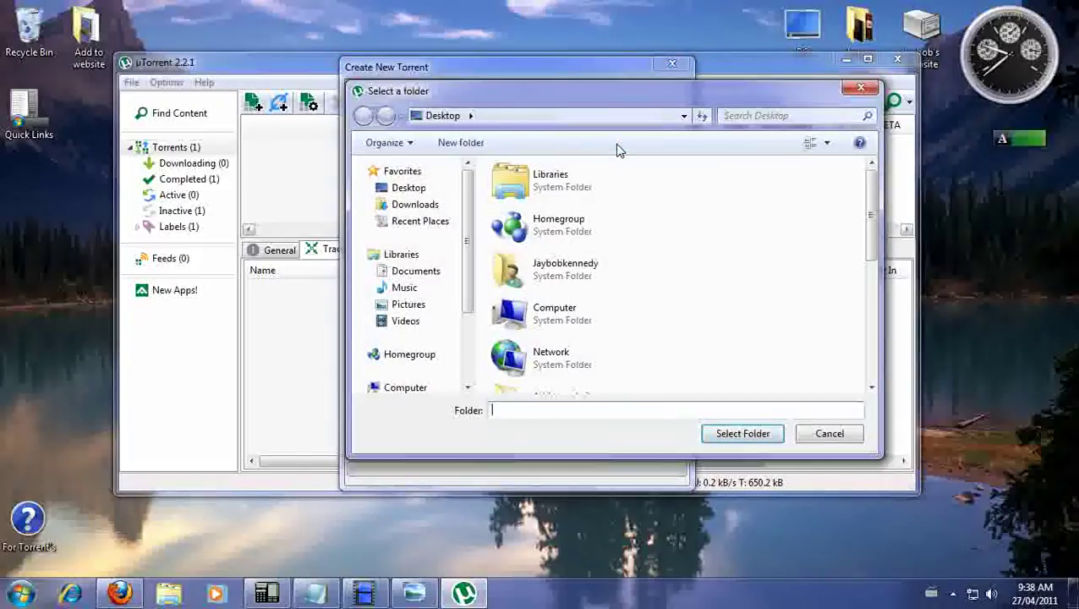
scroll(744, 211, "down", 2)
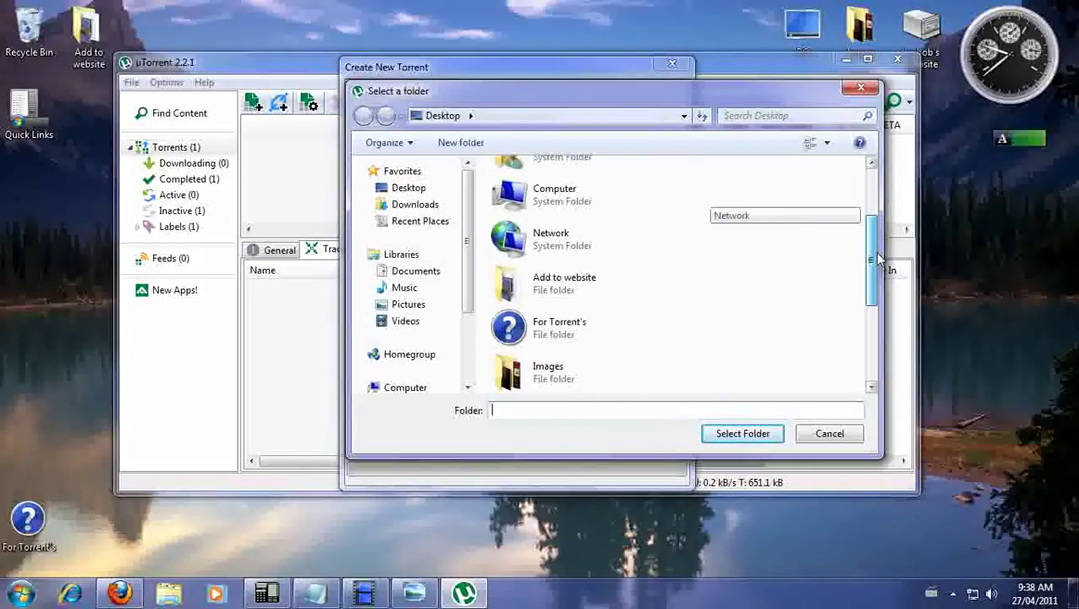
scroll(744, 211, "up", 2)
left_click(408, 186)
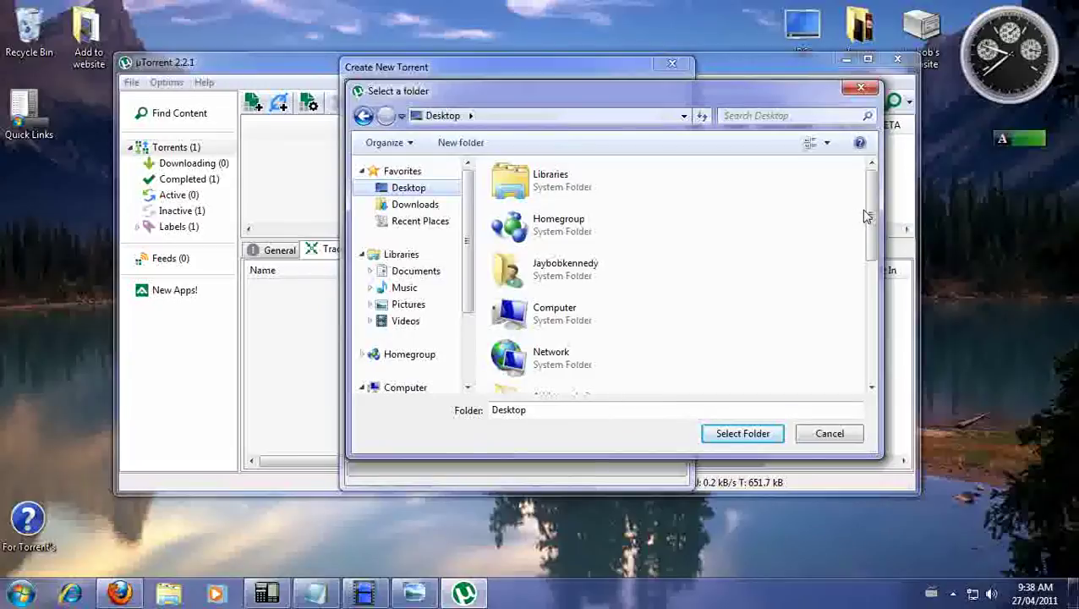
left_click_drag(872, 219, 876, 298)
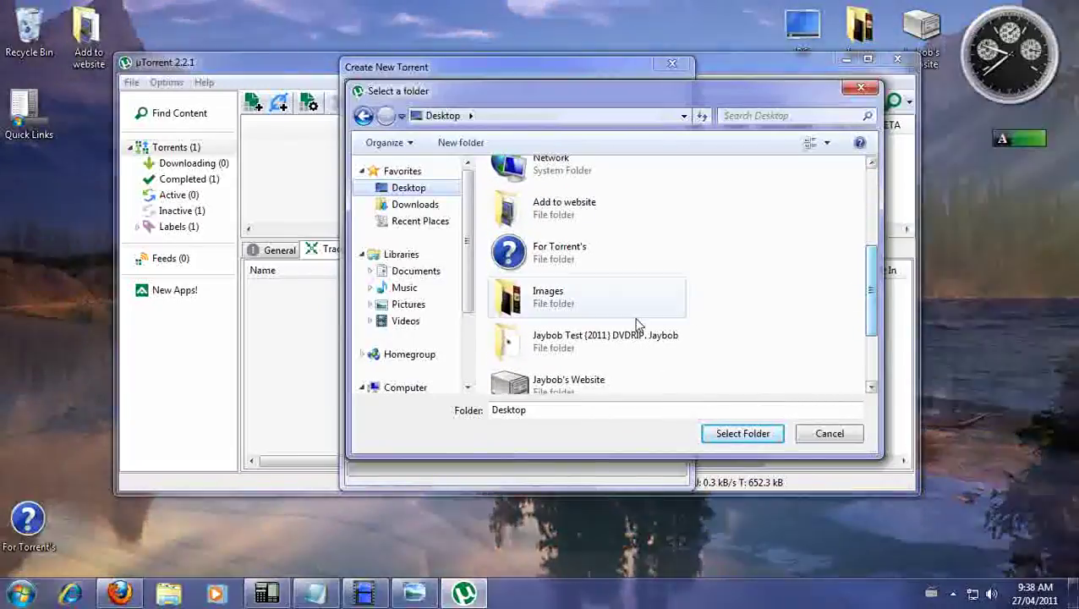
left_click(575, 341)
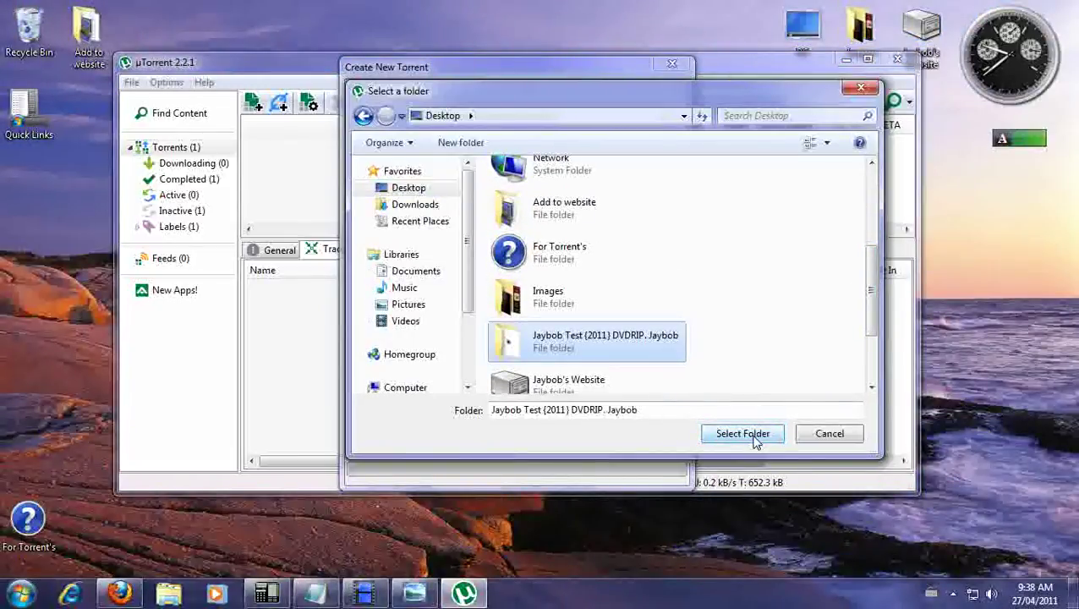
left_click(755, 441)
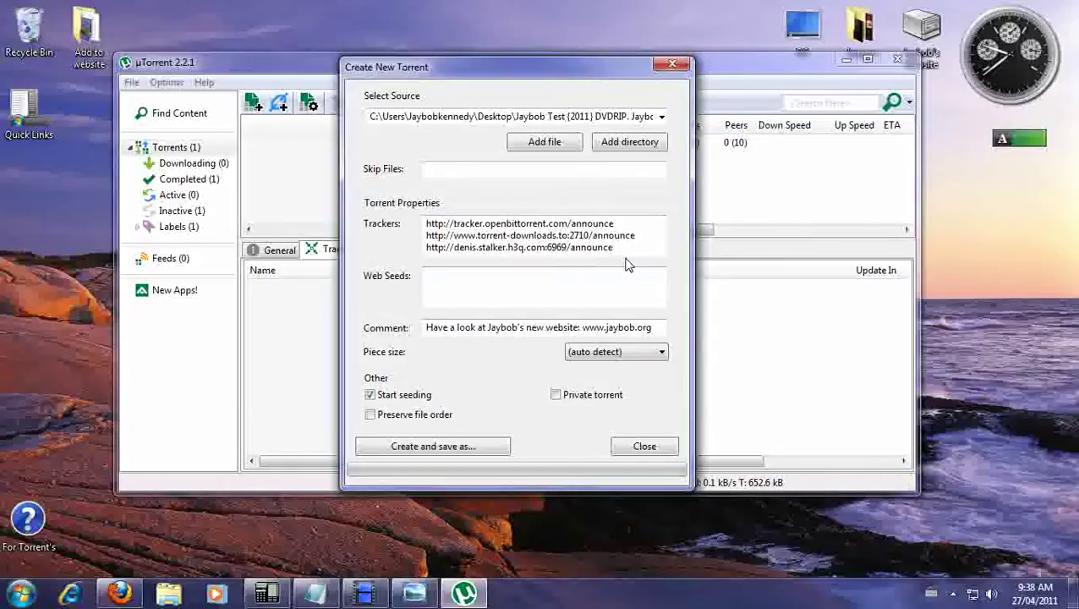
Step: Compare trackers with the screenshot, then put blank lines between the torrent-downloads.to and denis.stalker URLs
left_click(414, 594)
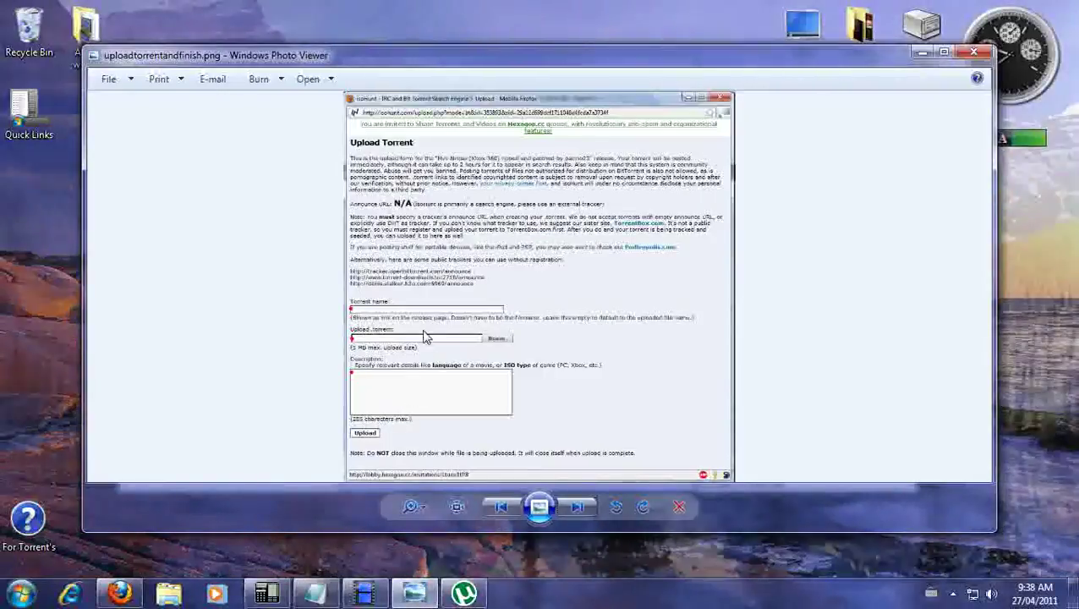
left_click(463, 595)
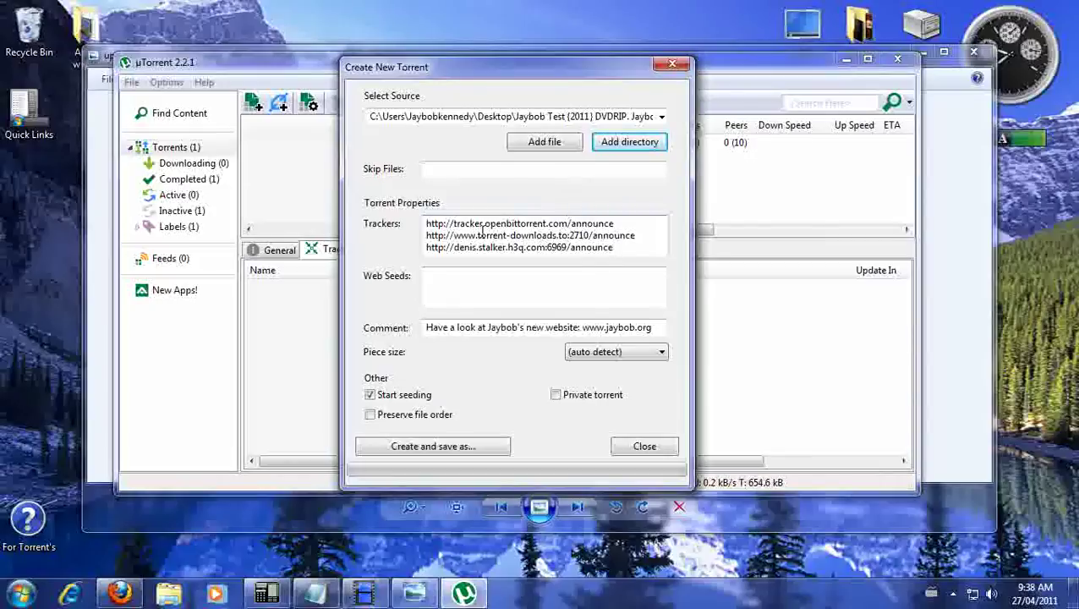
left_click(426, 237)
key("Return")
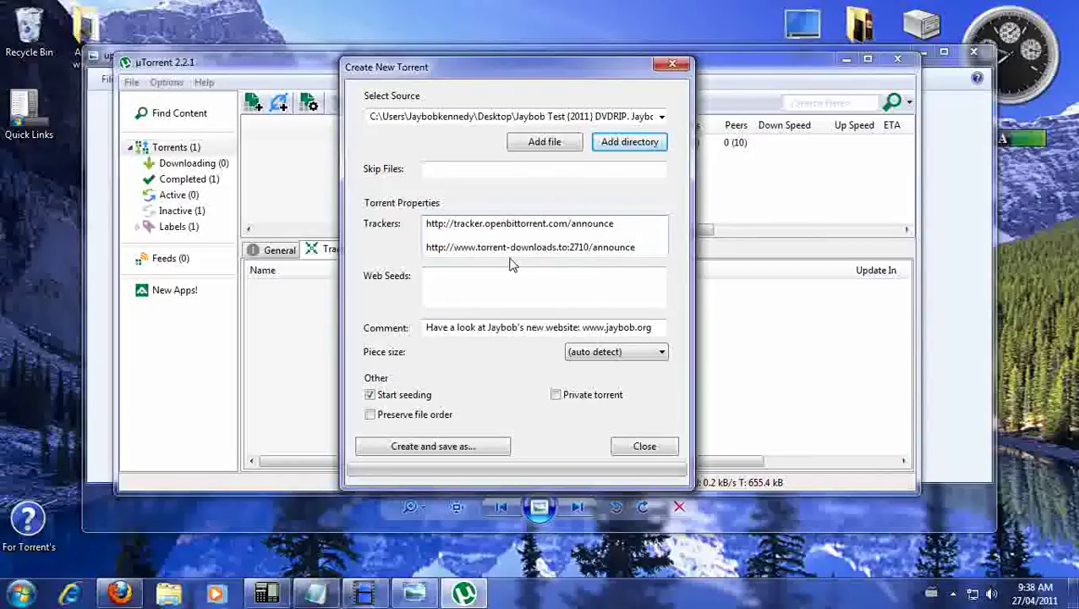
left_click(640, 245)
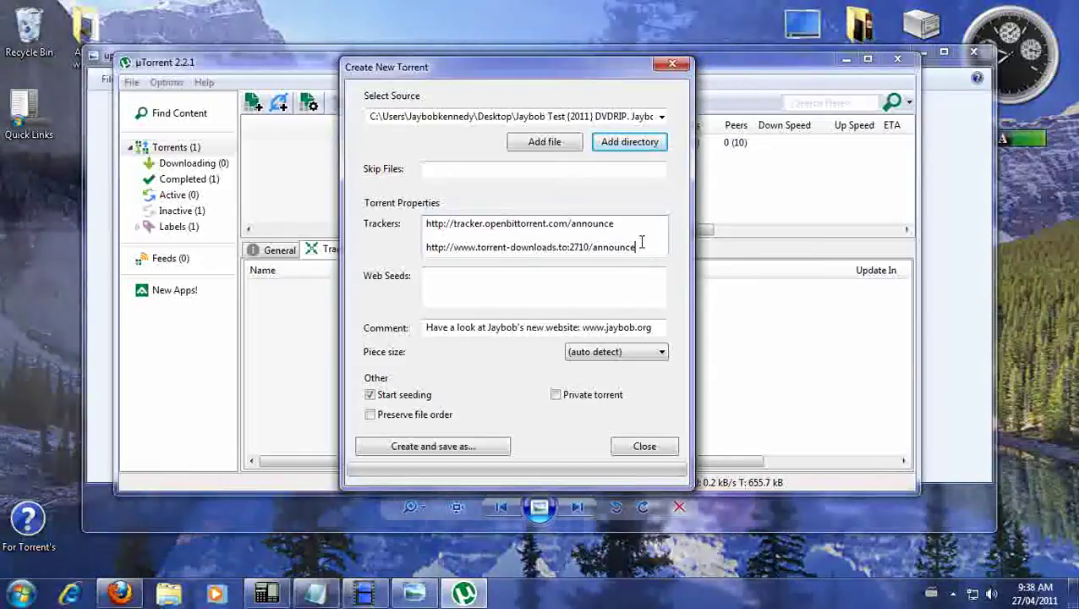
key("Return")
type("http://denis.stalker.h3q.com:6969/announce")
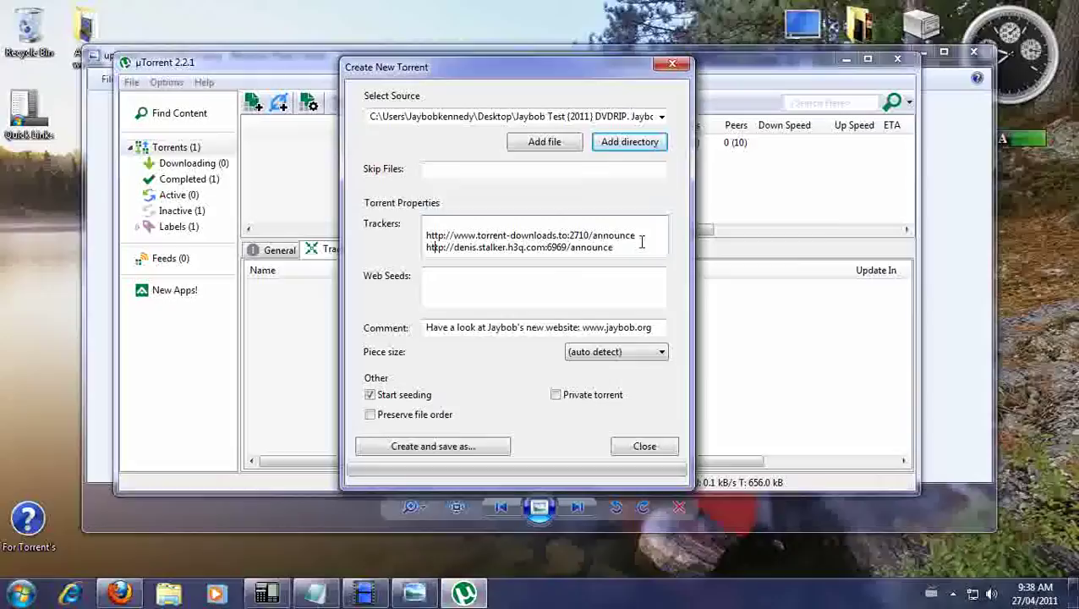
key("Return")
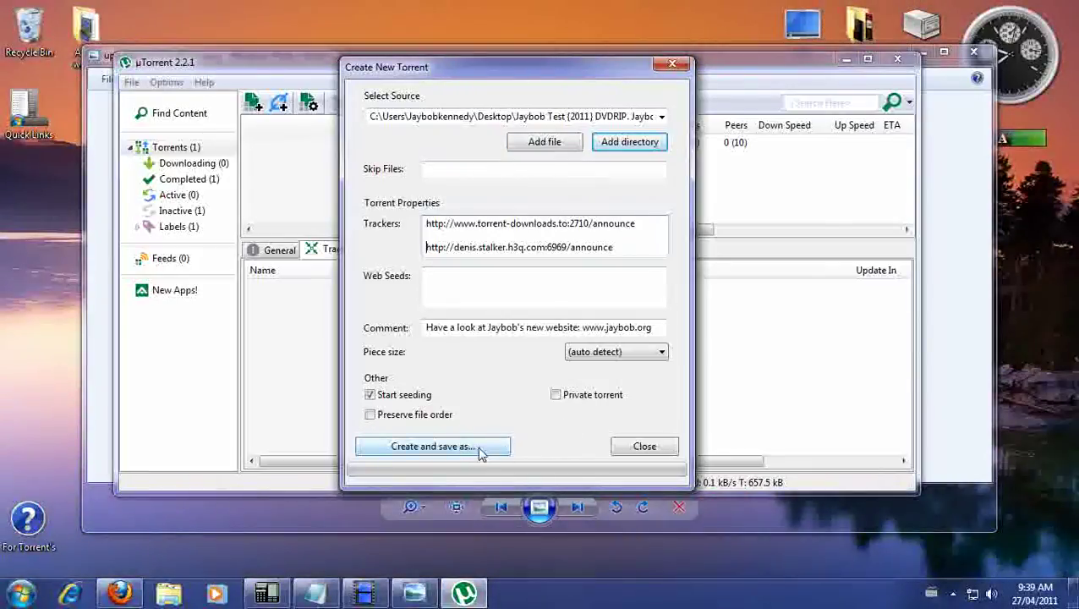
Step: Create the Jaybob Test torrent and save the .torrent file to the Desktop
left_click(469, 452)
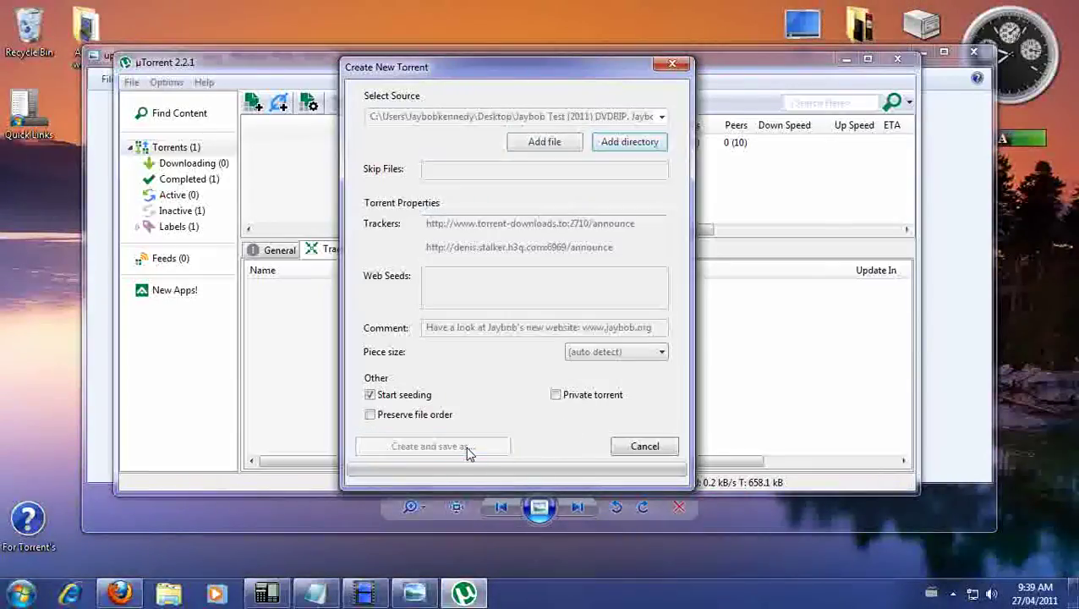
left_click(407, 187)
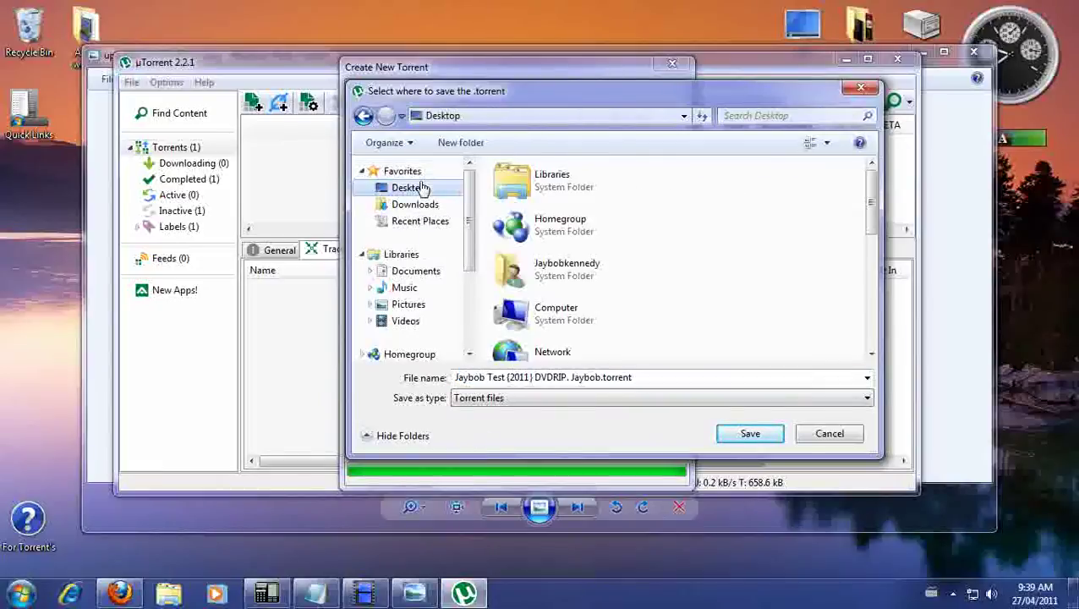
left_click(750, 434)
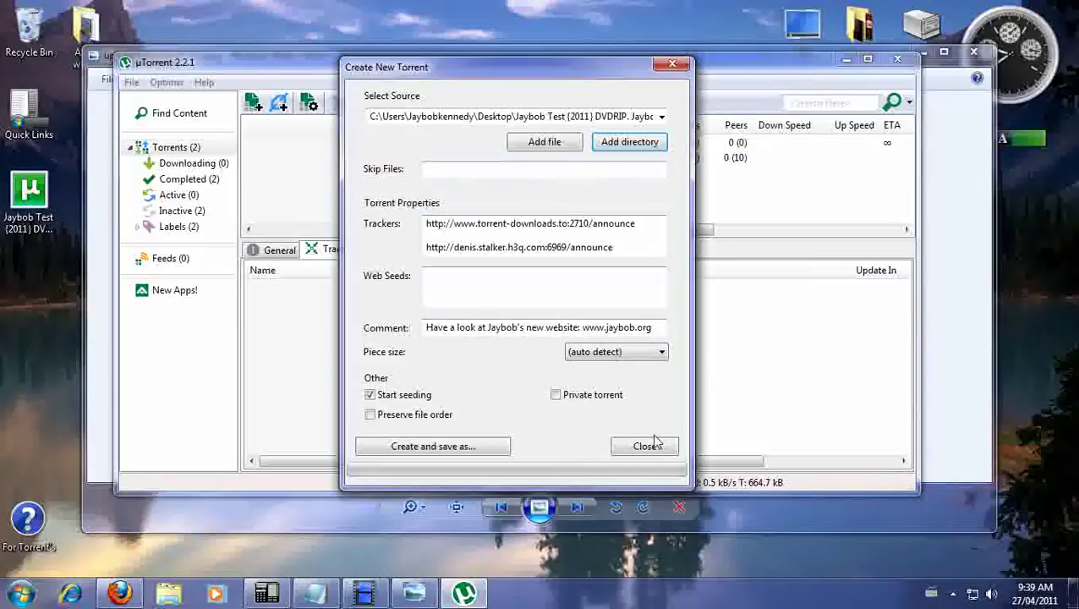
Step: Close the torrent creation window and minimize µTorrent to reveal the upload screenshot
left_click(673, 64)
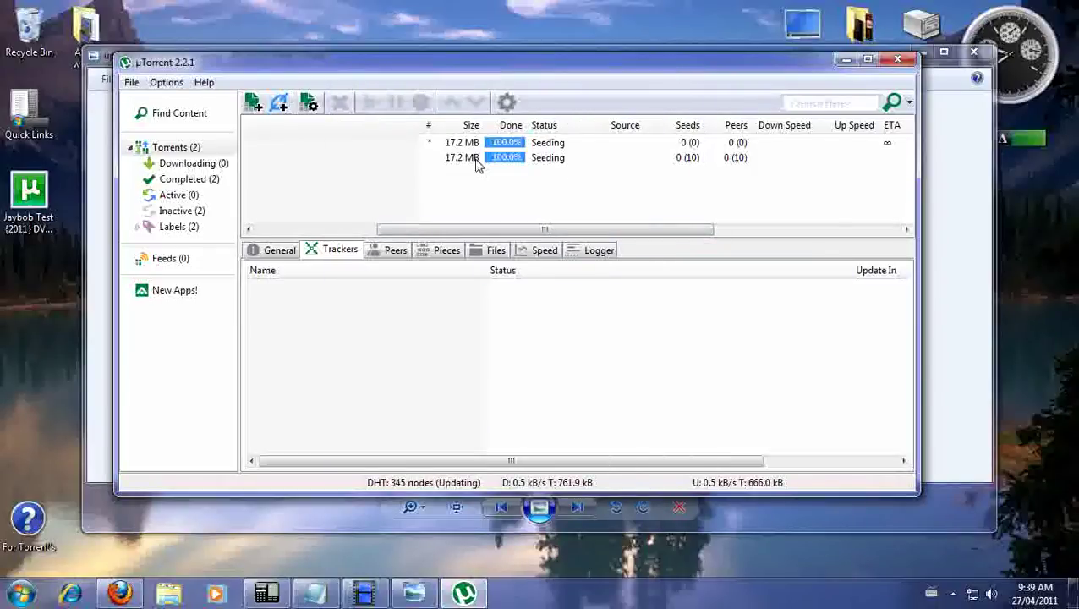
left_click_drag(494, 230, 310, 230)
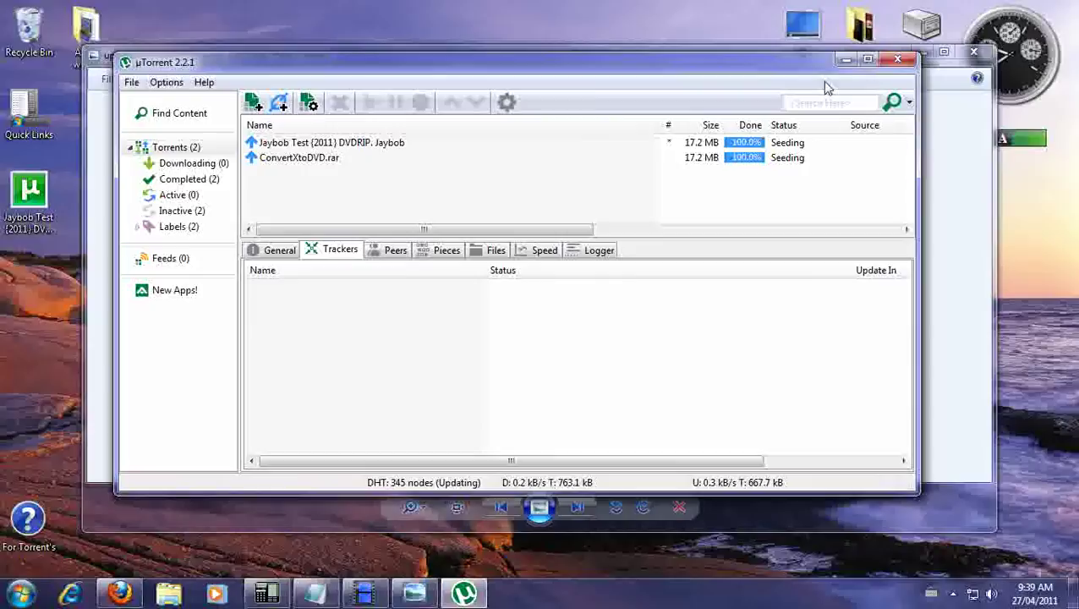
left_click(845, 60)
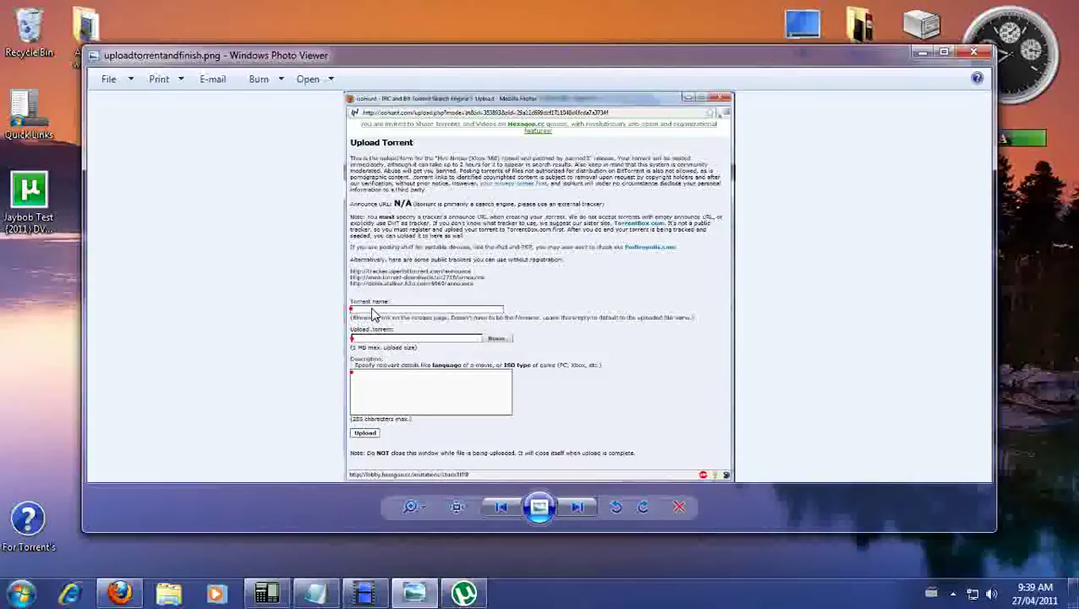
Step: Select the new .torrent file on the desktop, then refocus the upload screenshot
left_click(49, 221)
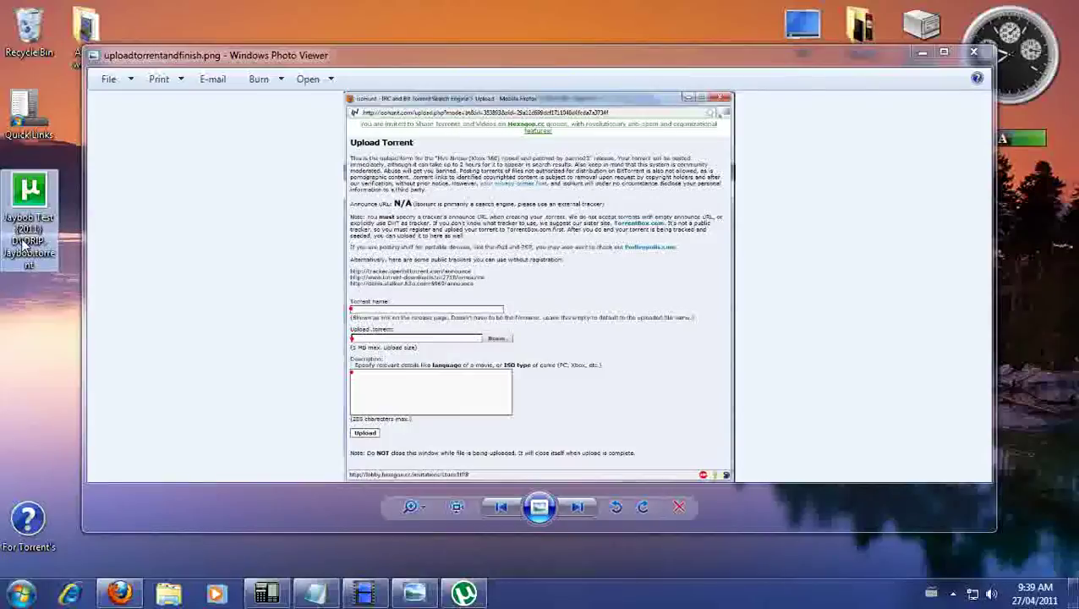
left_click(372, 317)
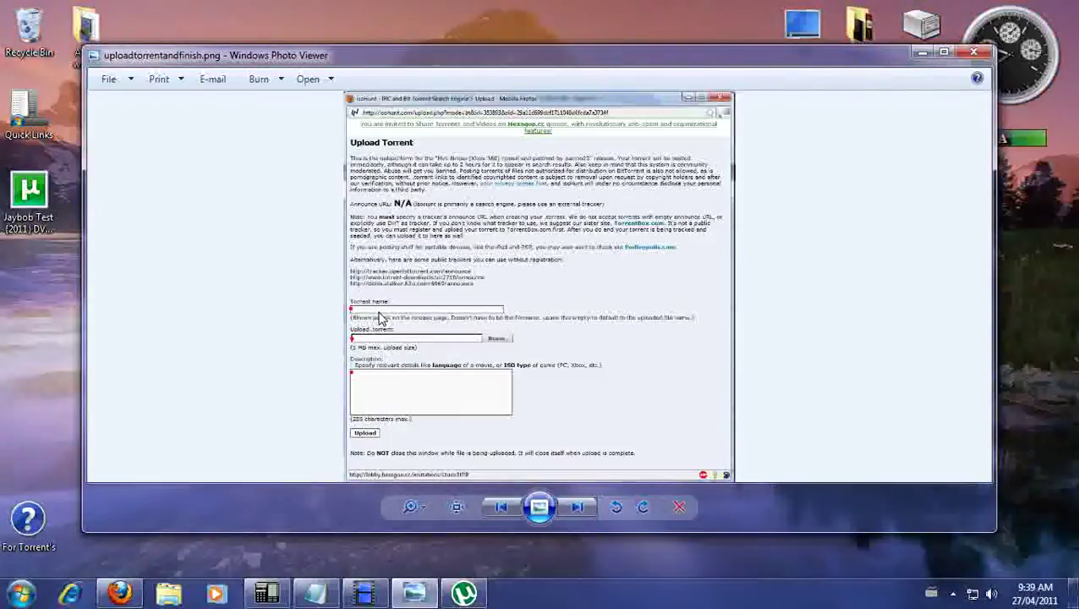
left_click(35, 229)
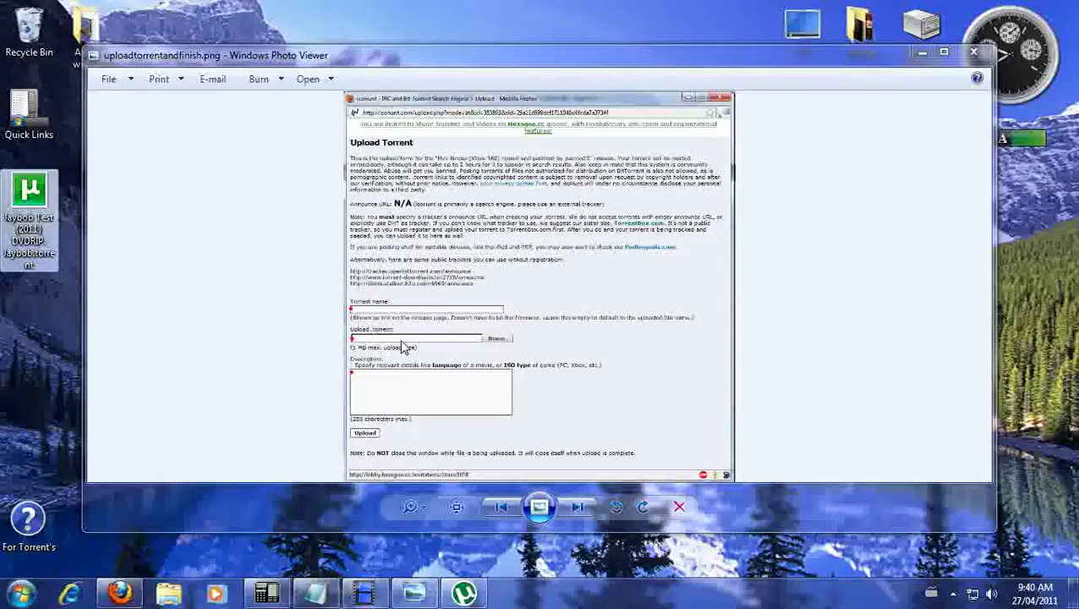
left_click(378, 390)
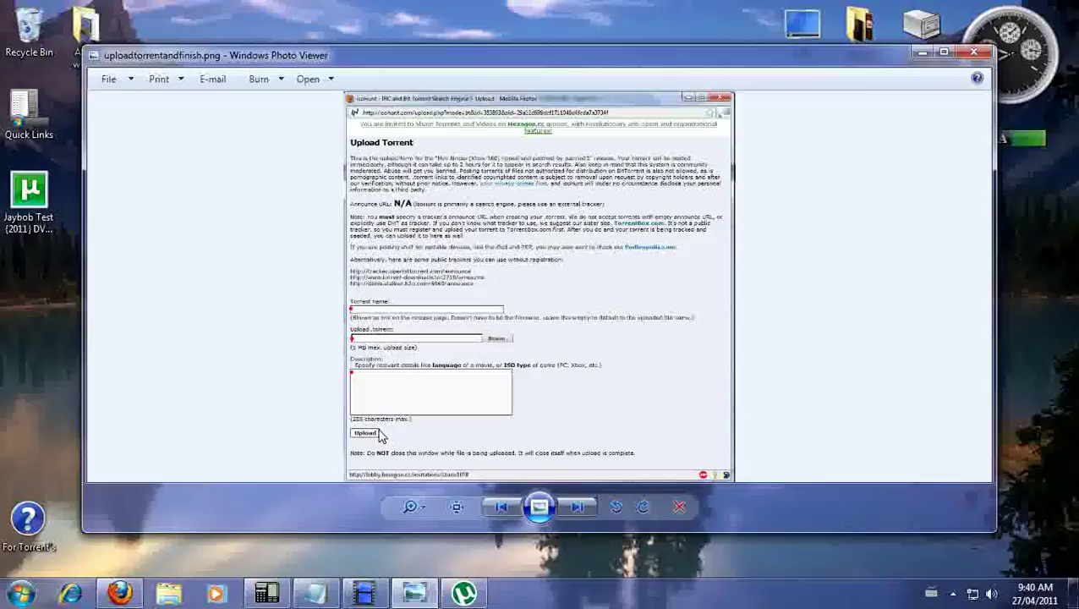
Step: Flip between the release page and upload form screenshots, ending on the release page
left_click(501, 506)
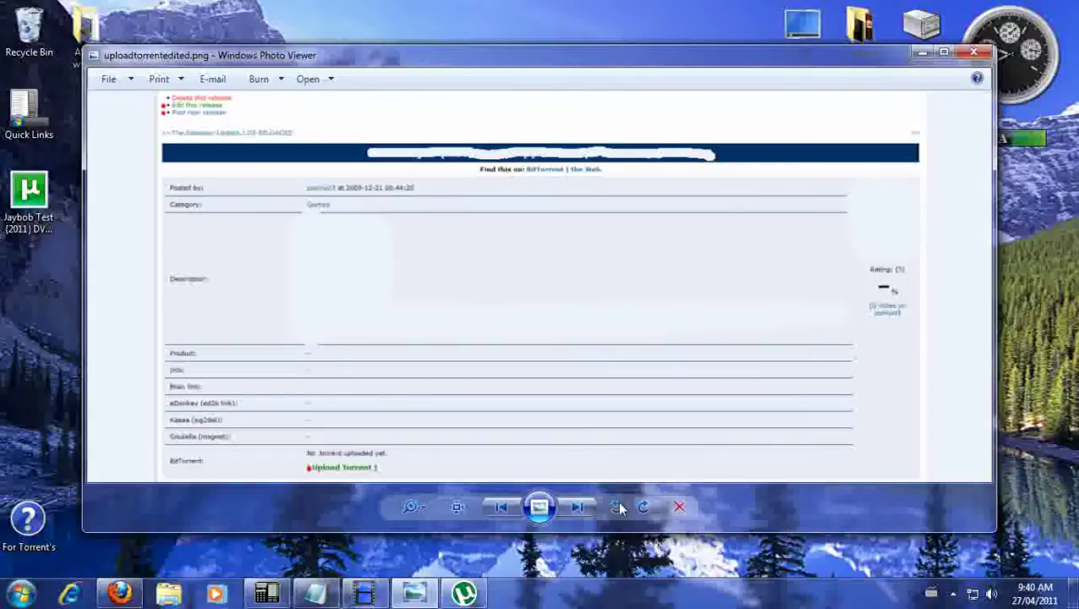
left_click(500, 506)
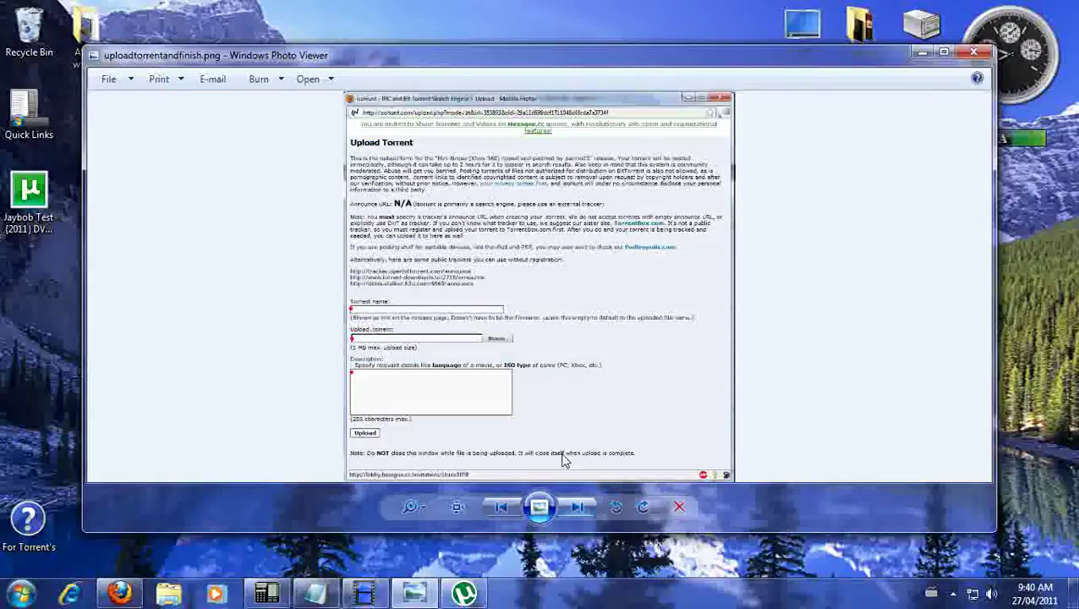
left_click(508, 504)
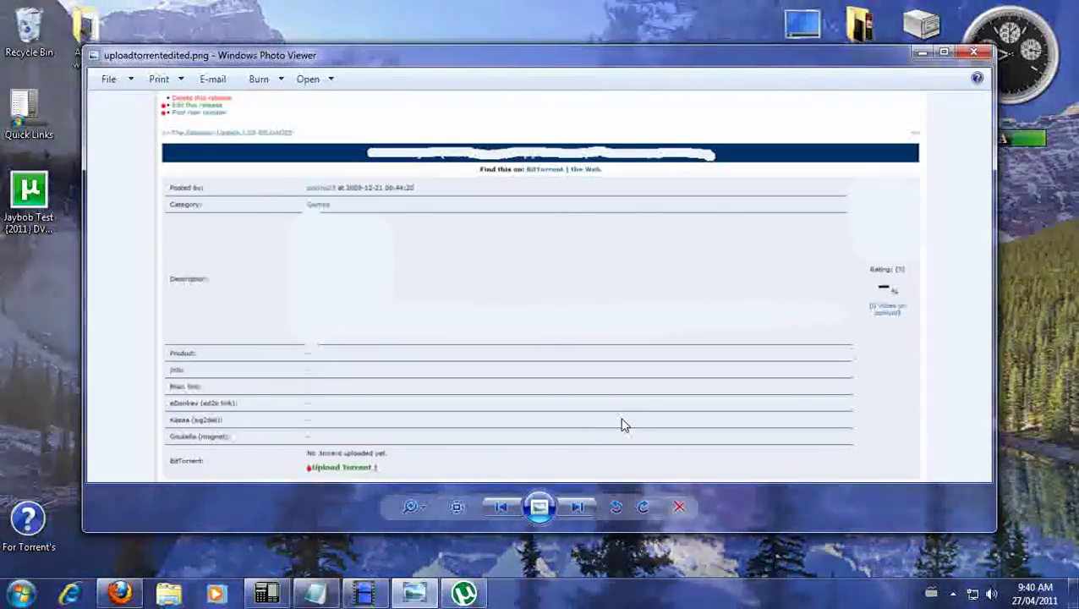
left_click(973, 53)
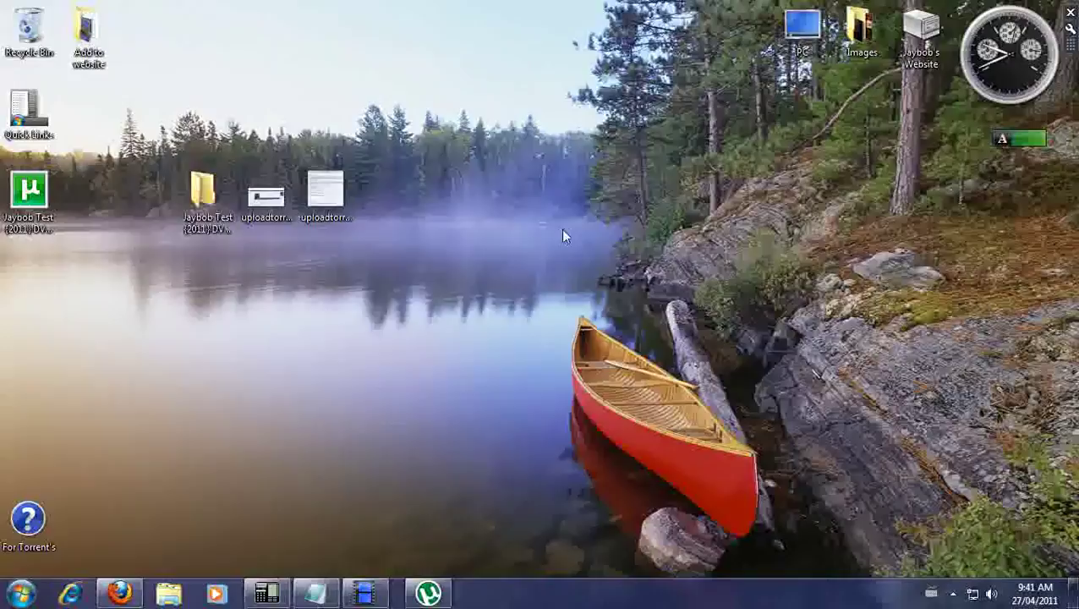